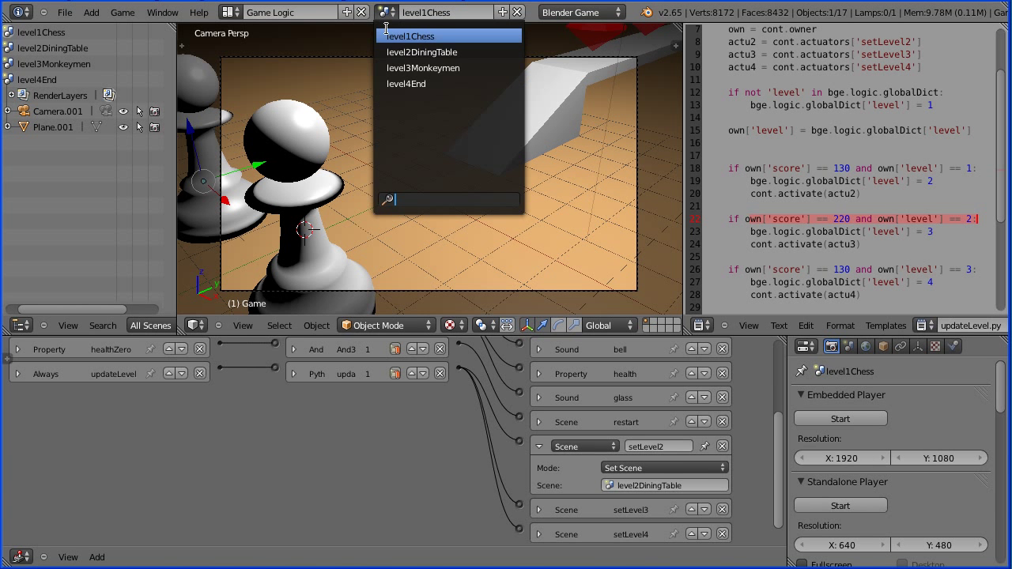
Step: Preview the level1Chess and level2DiningTable scenes, finishing on level3Monkeymen
left_click(396, 68)
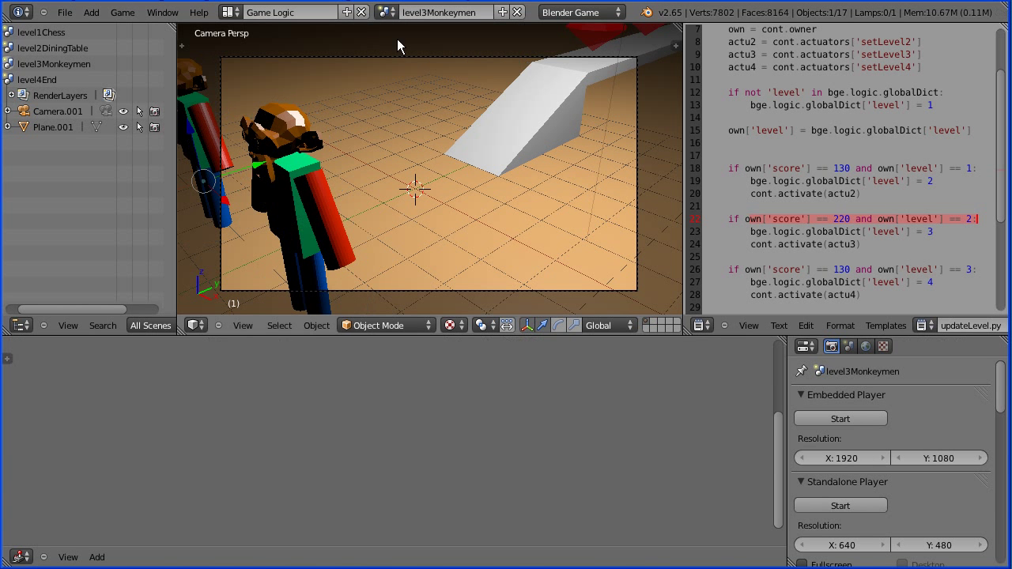
left_click(385, 14)
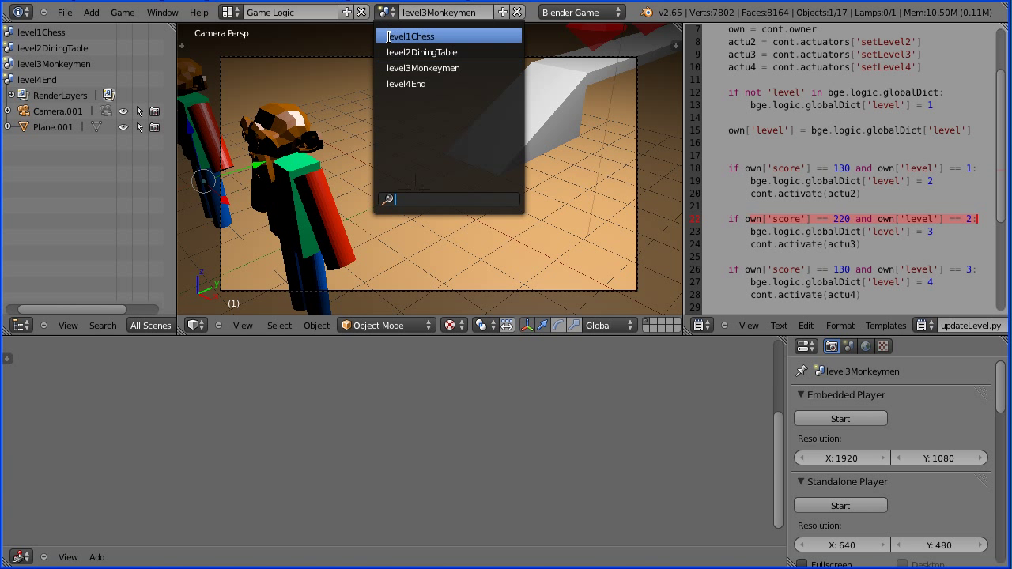
left_click(389, 37)
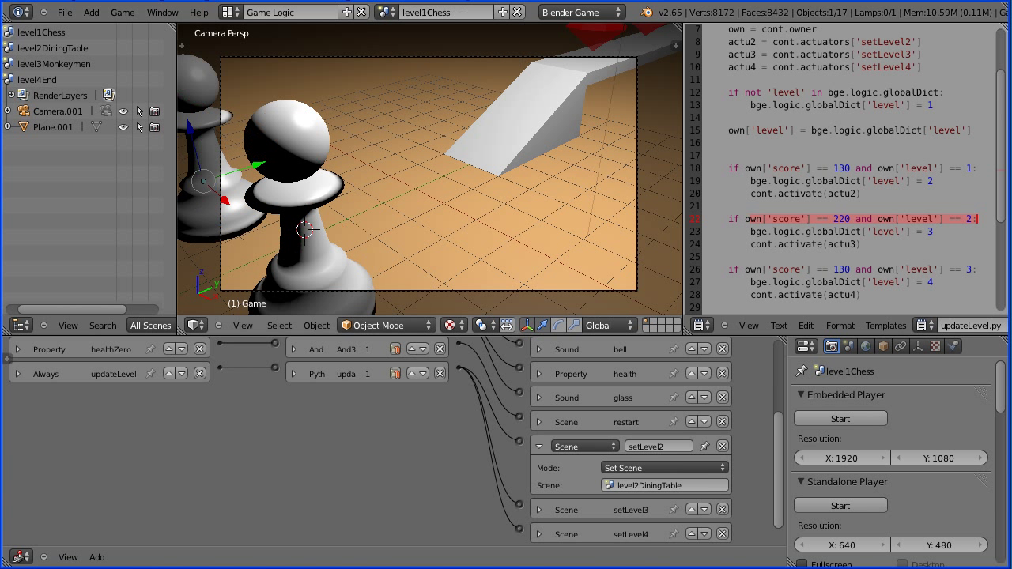
left_click(384, 14)
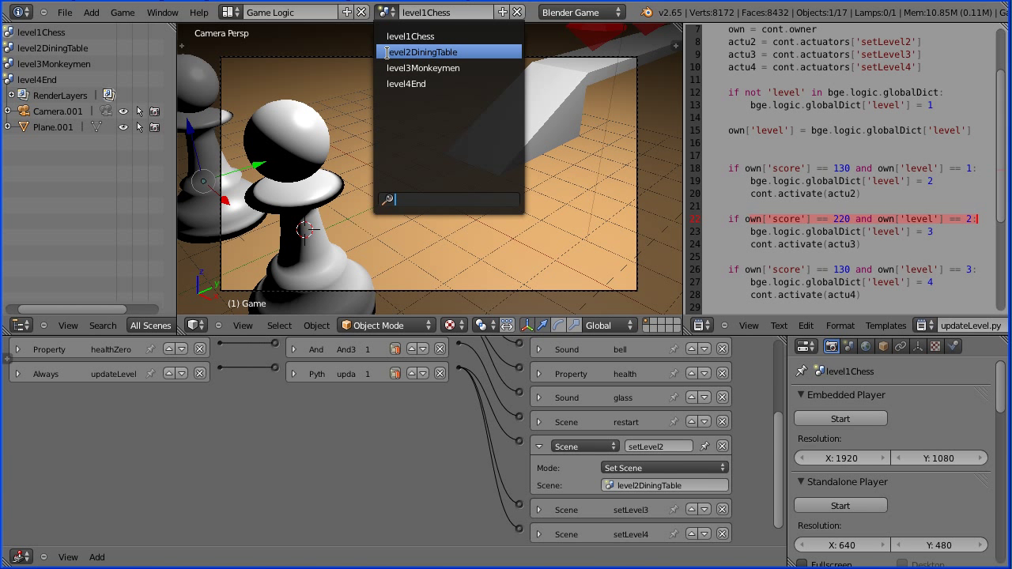
left_click(384, 52)
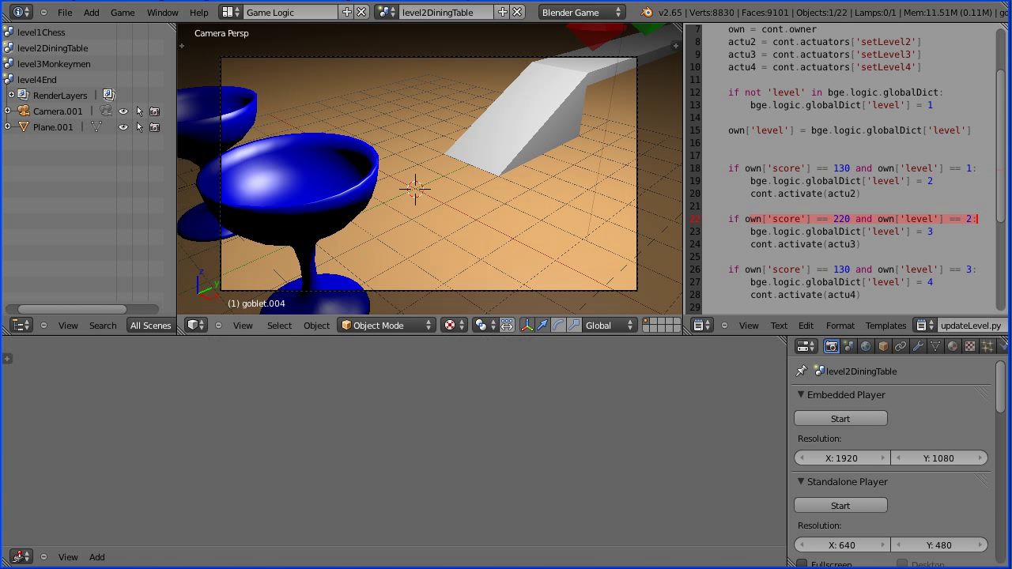
left_click(384, 12)
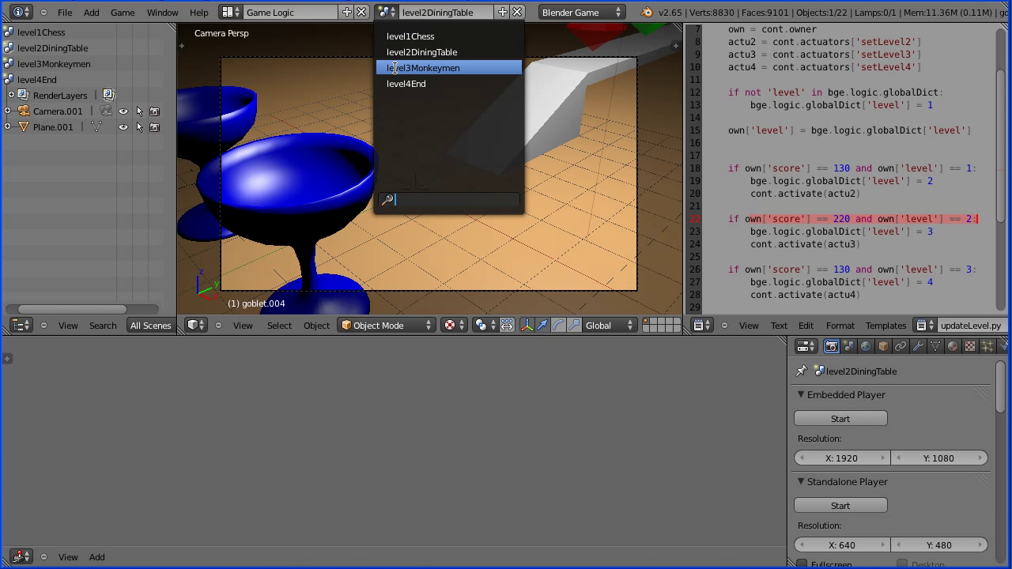
left_click(490, 68)
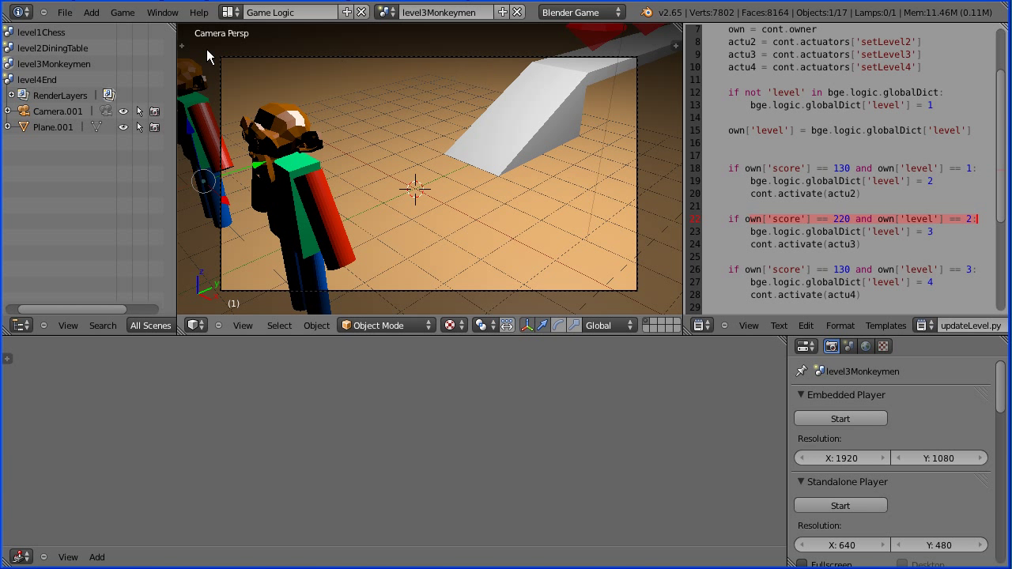
Step: Open carLevel1.blend from recent files and delete its loadLevel game actuator
left_click(72, 12)
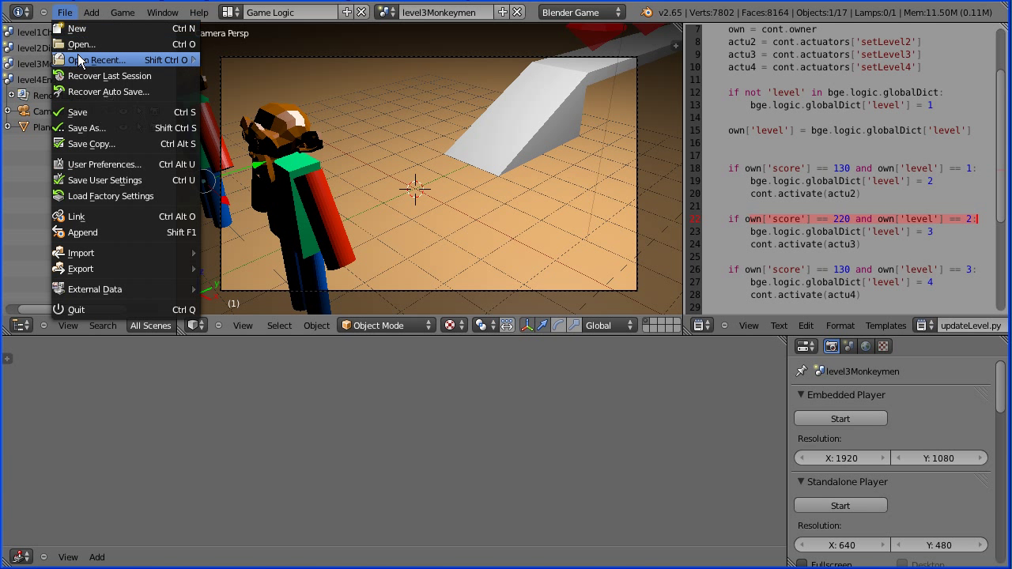
mouse_move(85, 62)
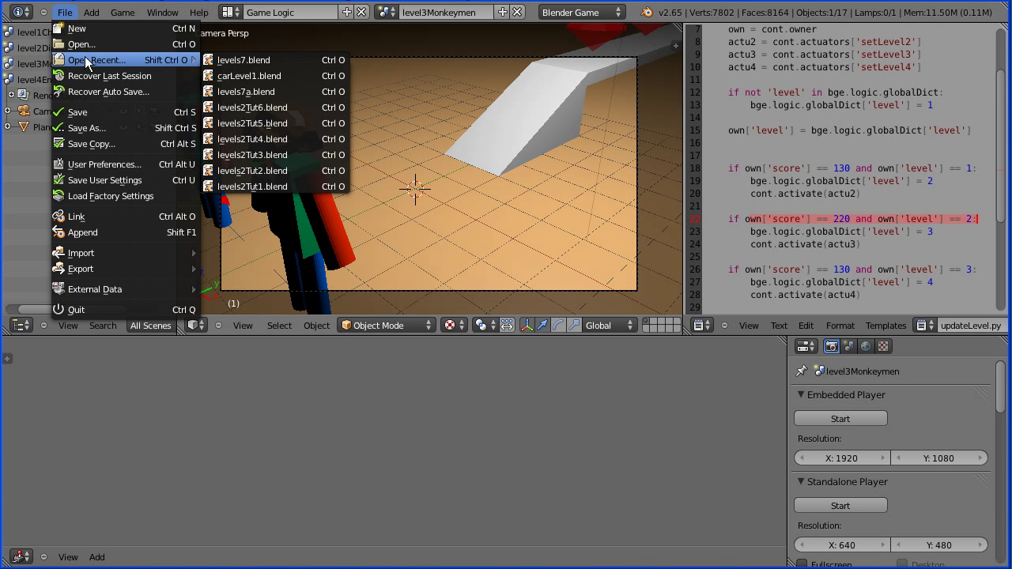
left_click(288, 77)
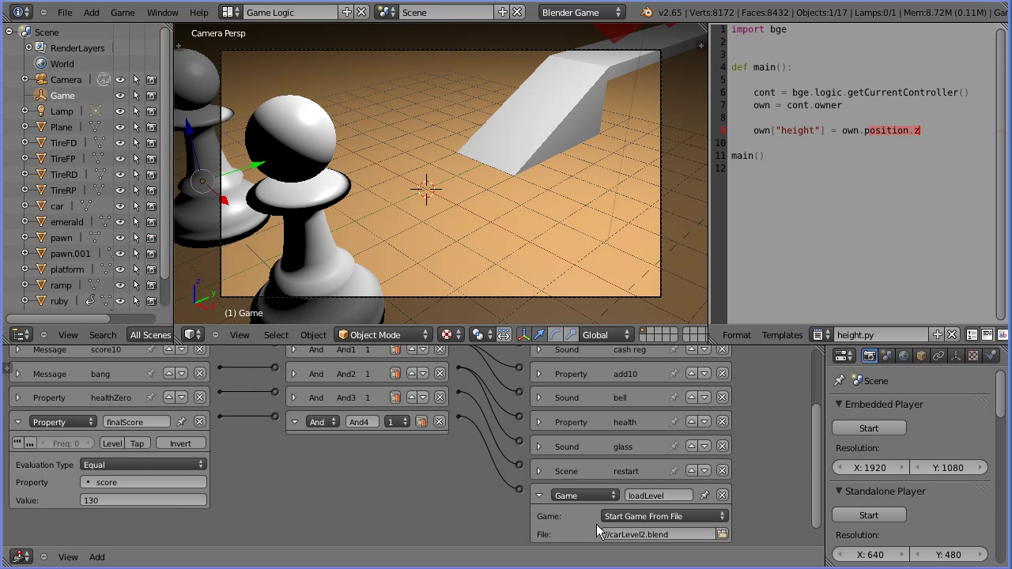
left_click(722, 494)
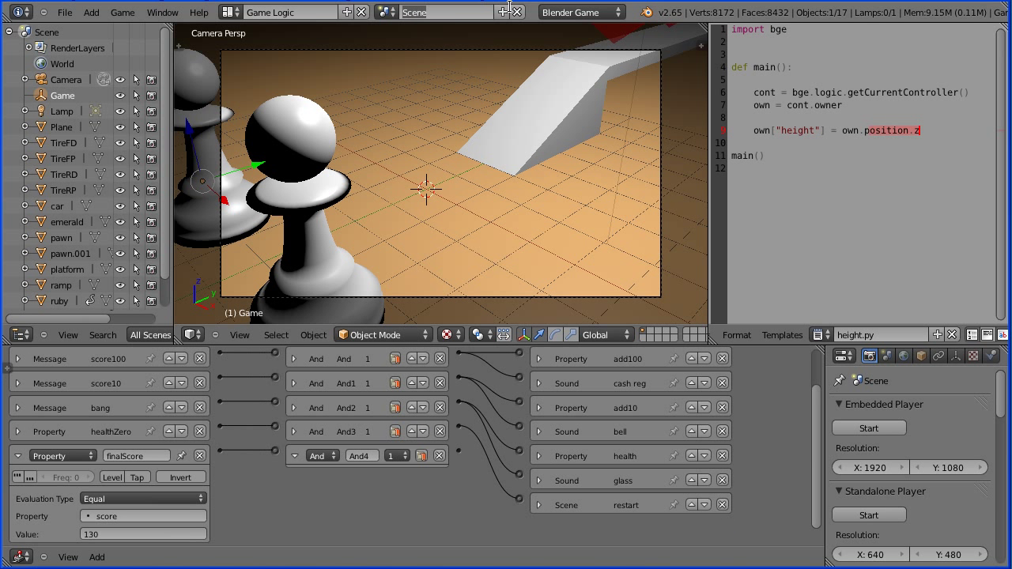
Step: Change the scene name from Scene to level1Chess
type("level1Chess")
key("Return")
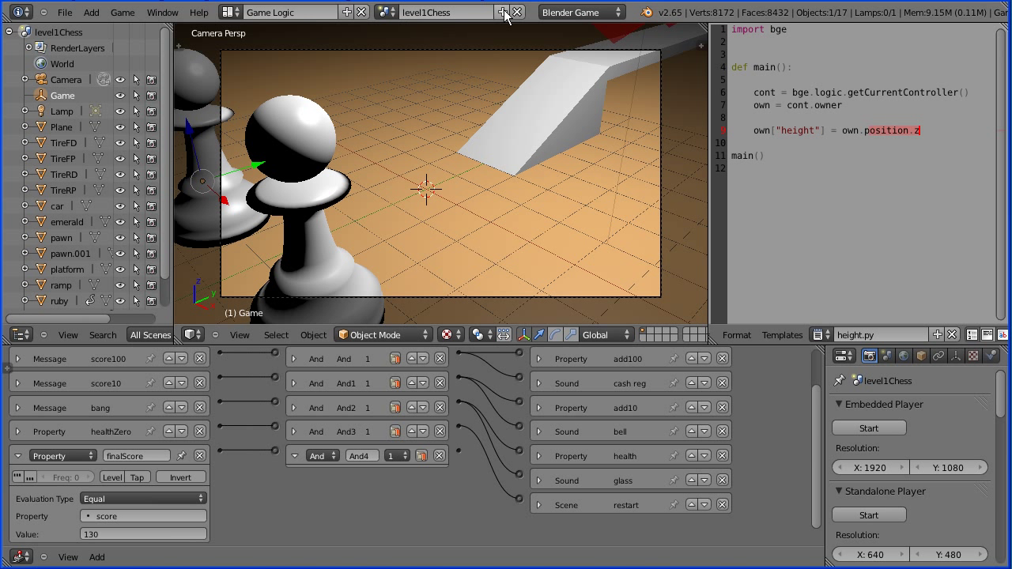
left_click(503, 13)
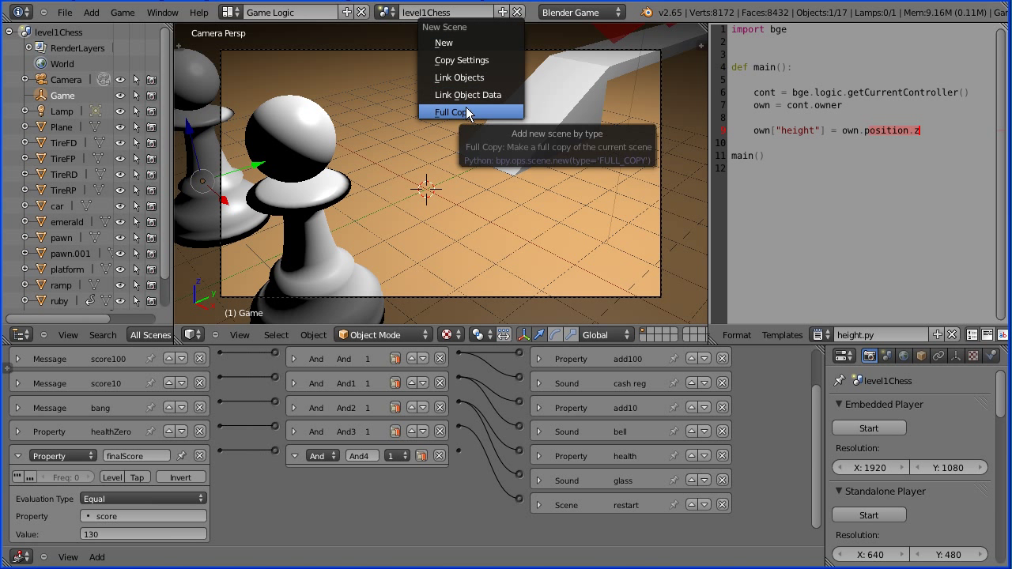
Step: Add an empty Copy Settings scene from level1Chess, discard it, and reopen the new-scene options
left_click(504, 12)
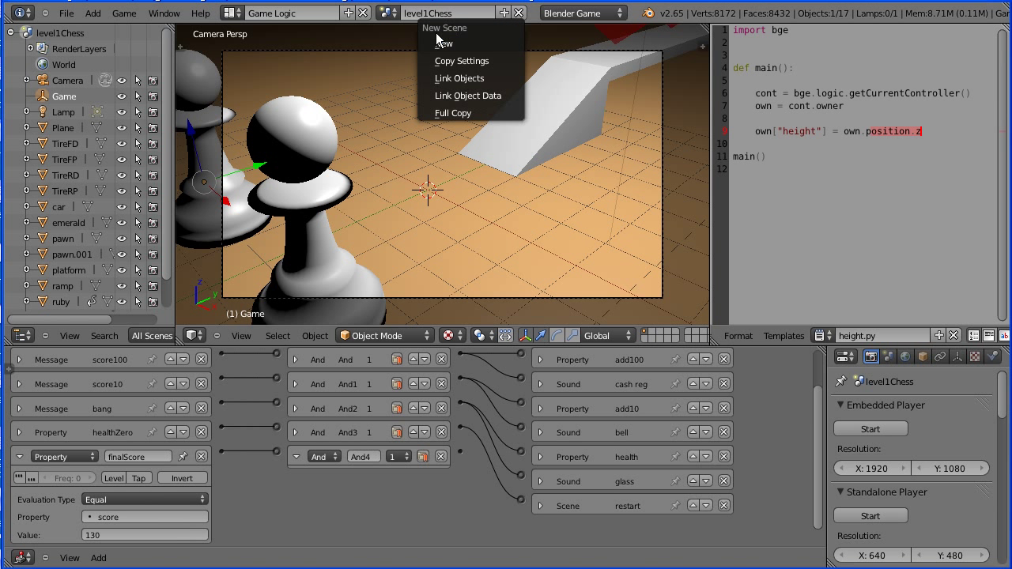
left_click(506, 63)
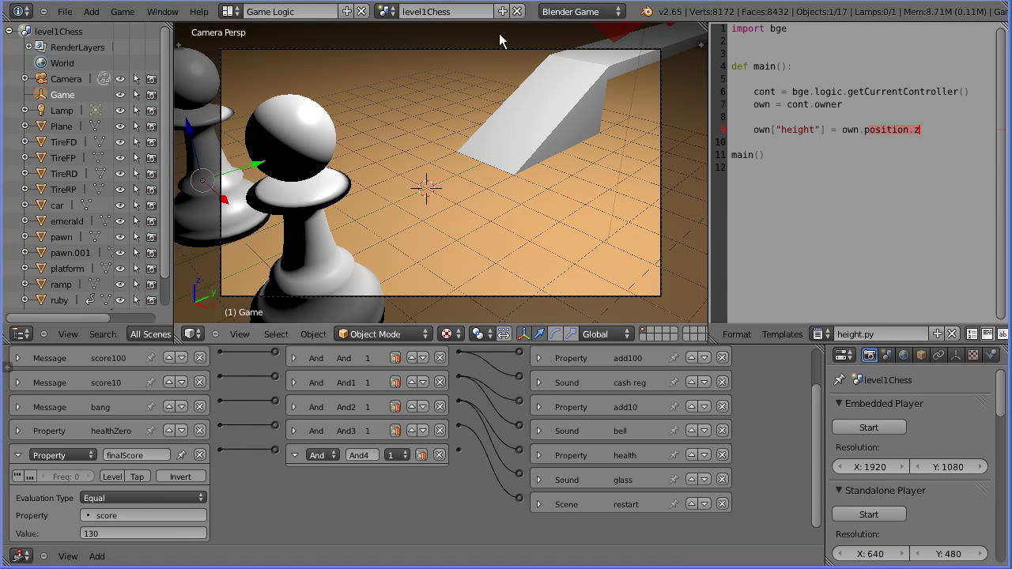
left_click(502, 11)
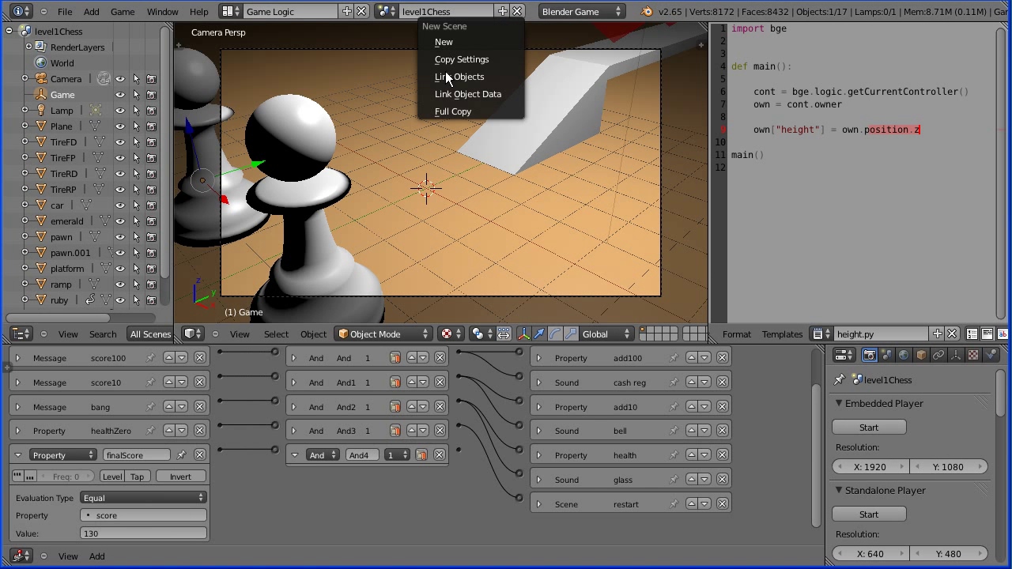
Step: Create a Link Object Data scene from level1Chess and name it level2
left_click(510, 95)
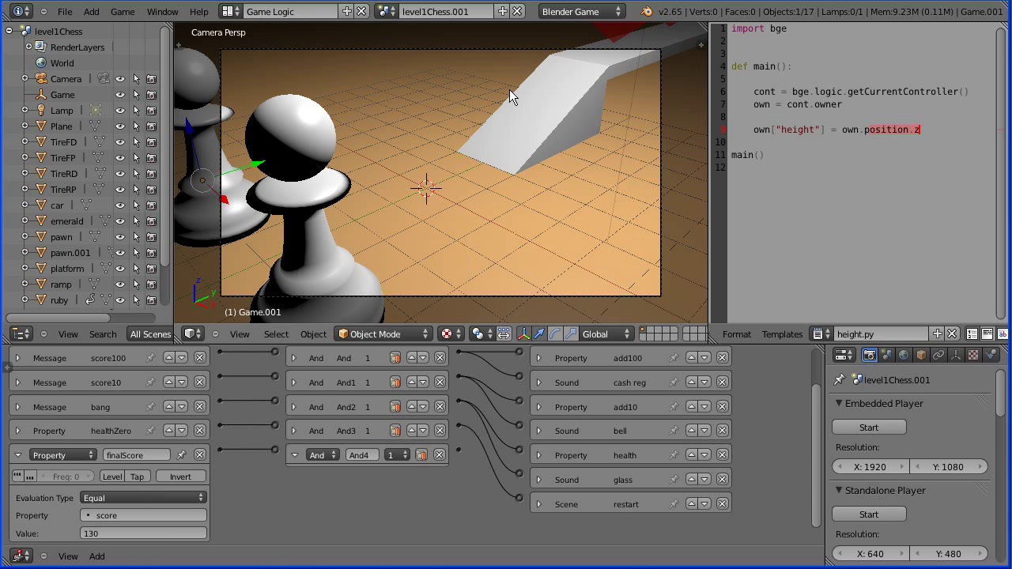
double_click(473, 11)
key("ctrl+a")
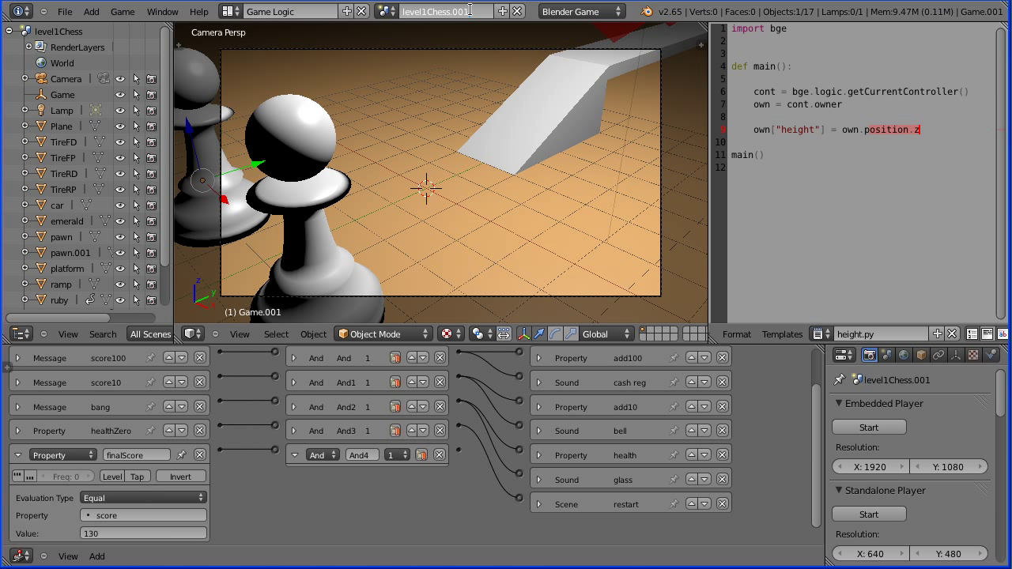
key("End")
key("BackSpace")
key("BackSpace")
key("BackSpace")
key("BackSpace")
key("BackSpace")
key("BackSpace")
key("BackSpace")
key("BackSpace")
key("BackSpace")
key("BackSpace")
type("2")
left_click(12, 37)
Step: Expand level2's objects in the Outliner and start the embedded player to test it
left_click(10, 31)
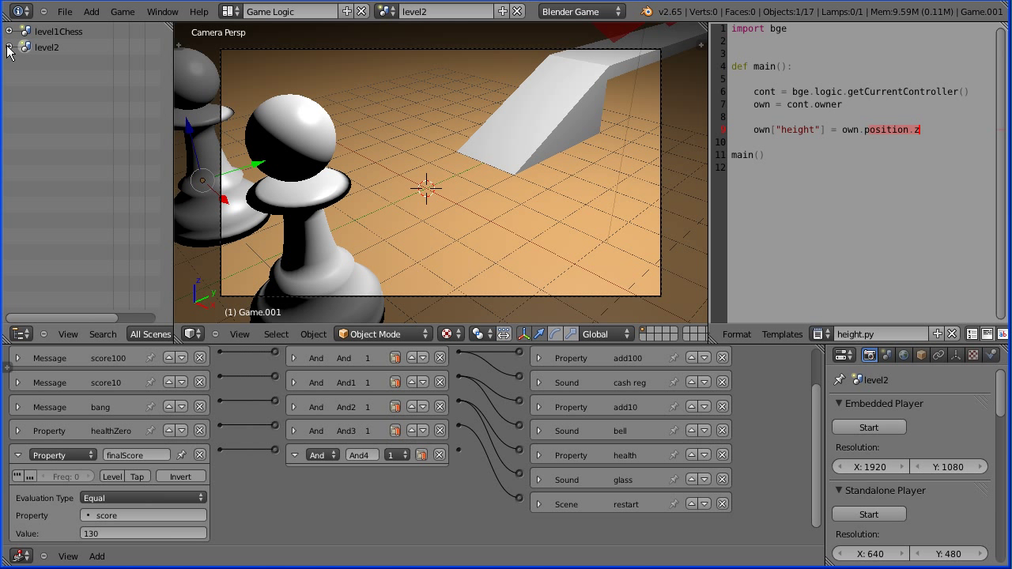
left_click(9, 47)
left_click(9, 31)
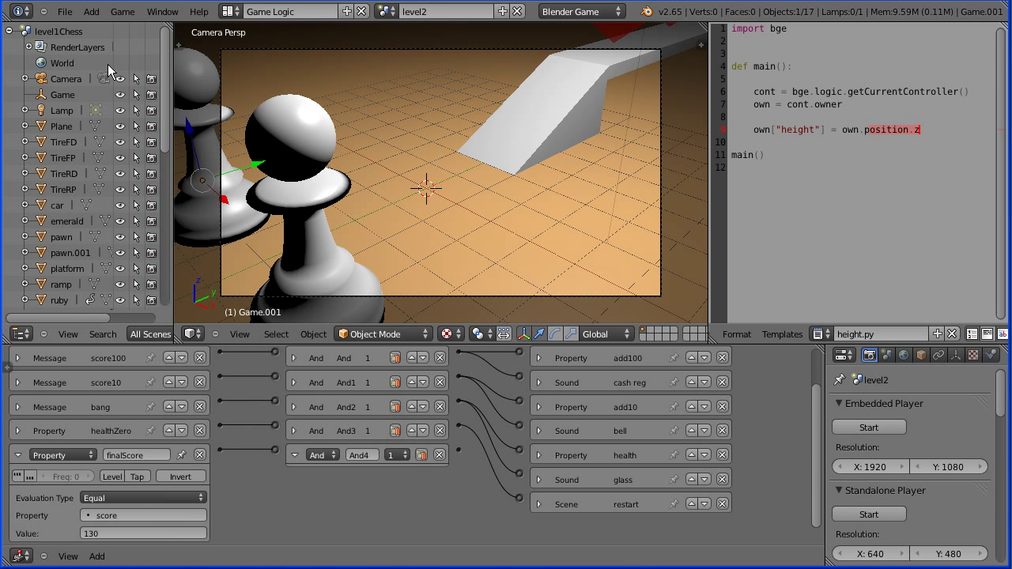
left_click(10, 31)
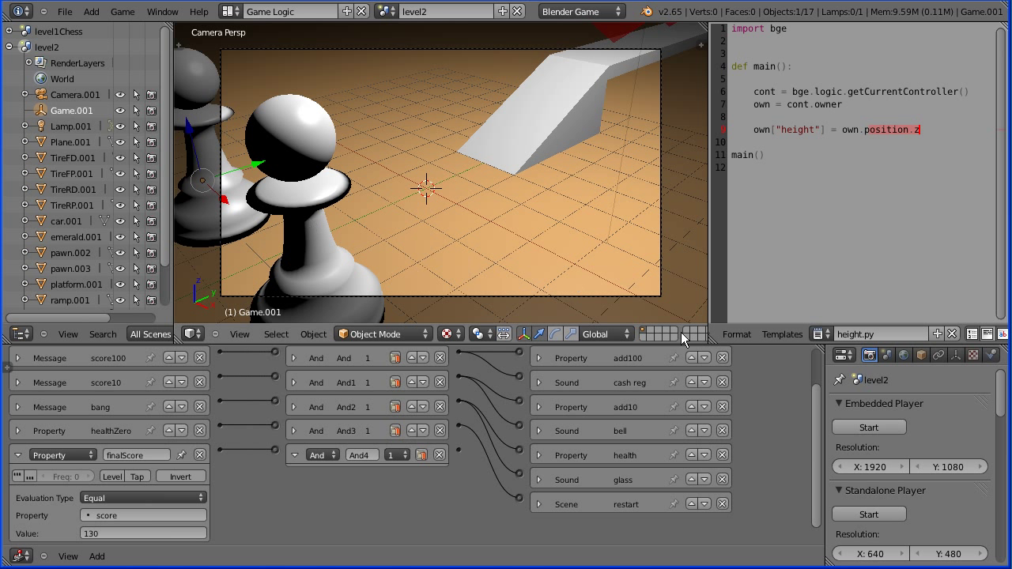
left_click(867, 427)
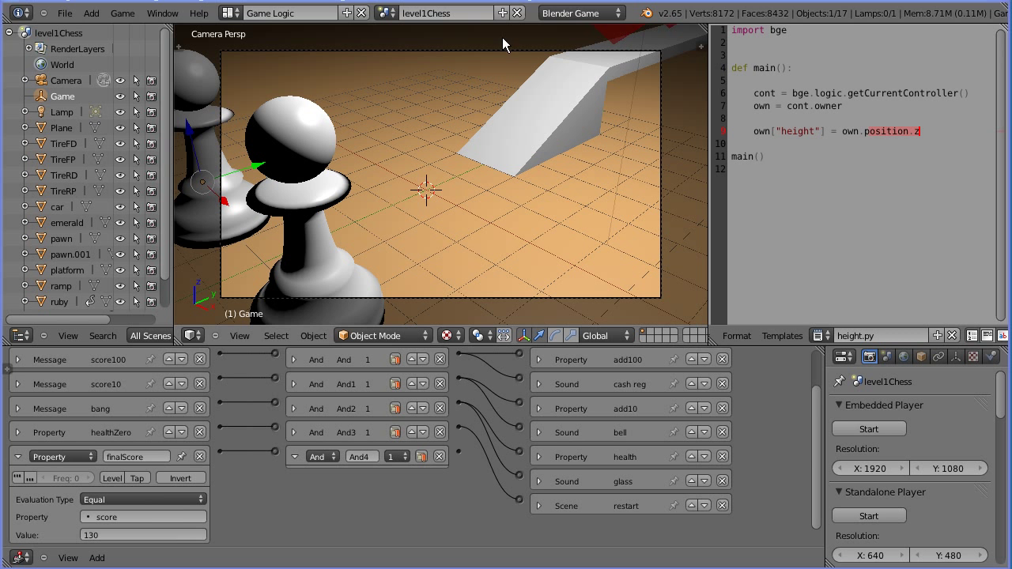
Step: Create a new scene linking level1Chess's objects and name it level2
left_click(502, 11)
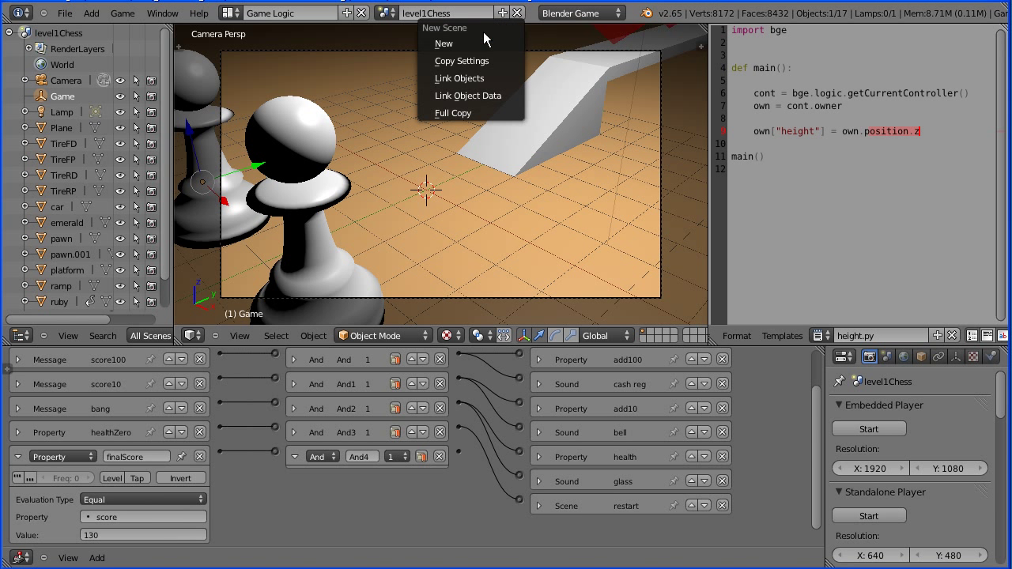
left_click(509, 82)
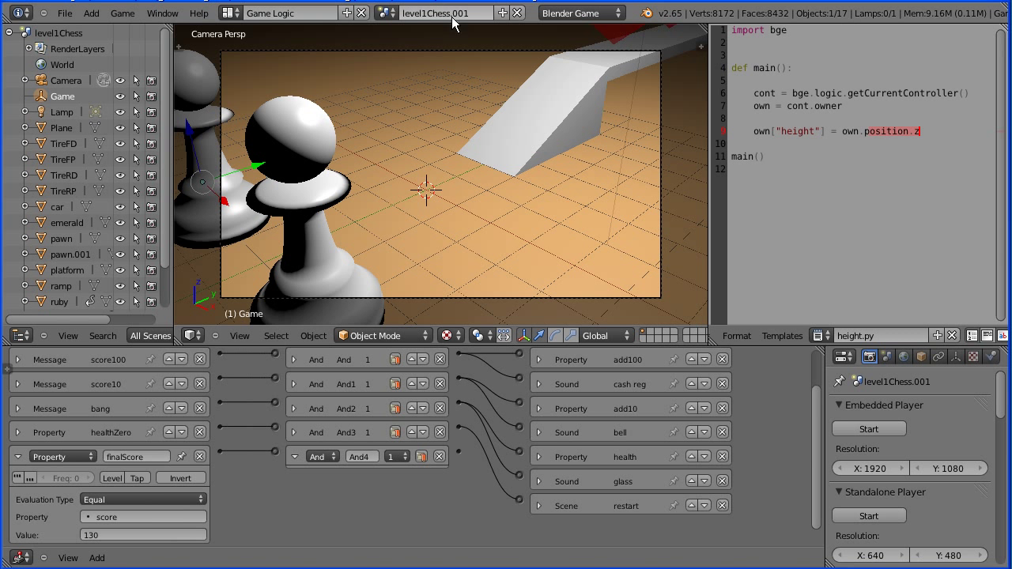
left_click(427, 9)
left_click_drag(425, 10, 472, 13)
type("2")
key("Return")
Step: Expand level2 in the Outliner and test-play it, reaching score 30 with health 10
left_click(10, 32)
left_click(9, 48)
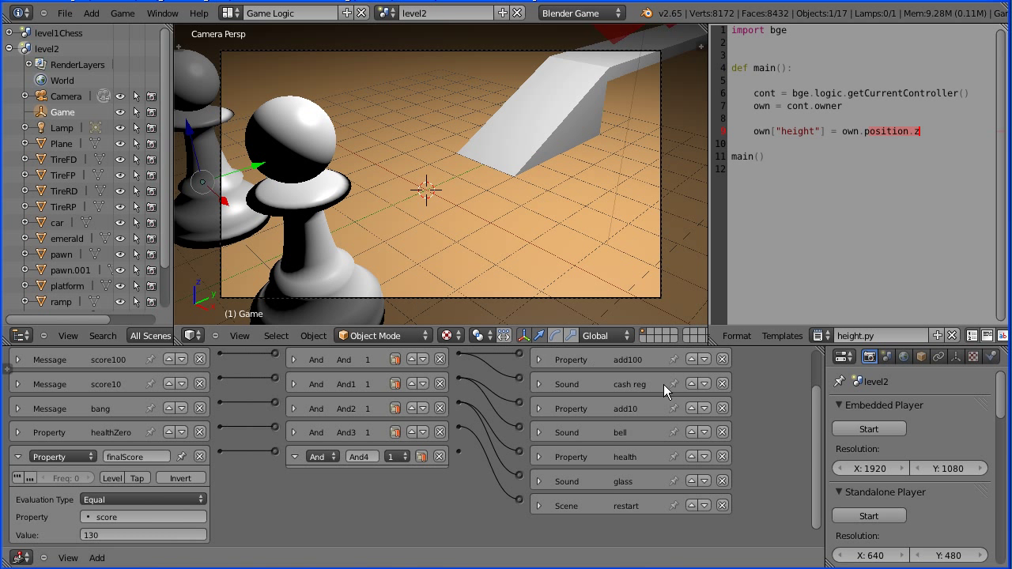
left_click(865, 427)
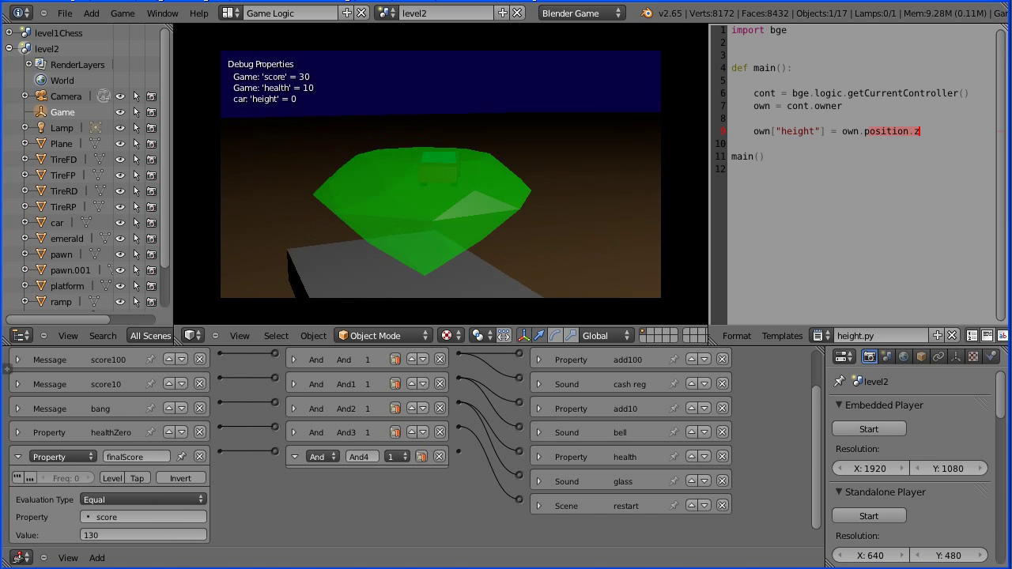
key("Escape")
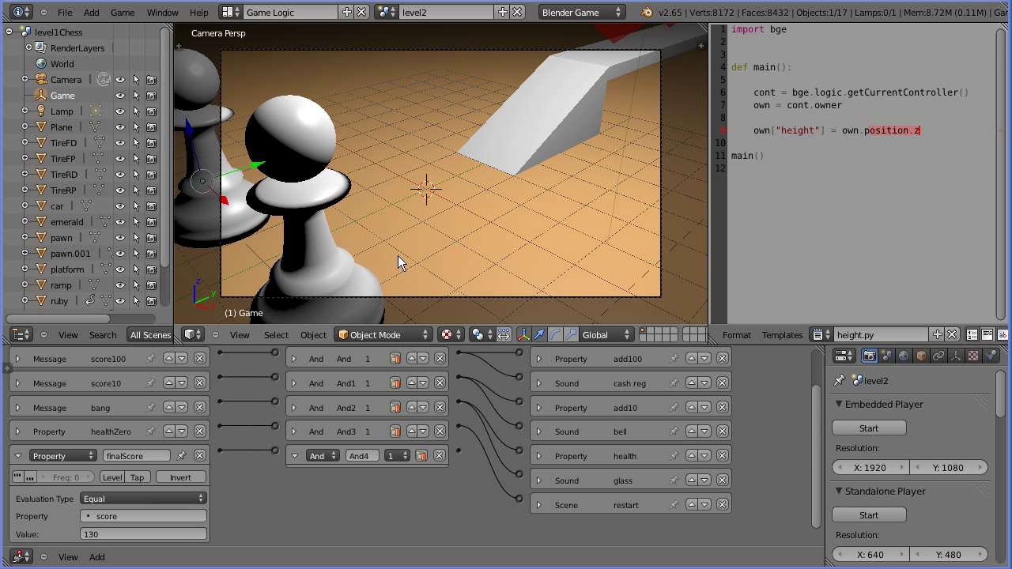
Step: Delete the pawn nearest the camera from the level2 scene
right_click(313, 148)
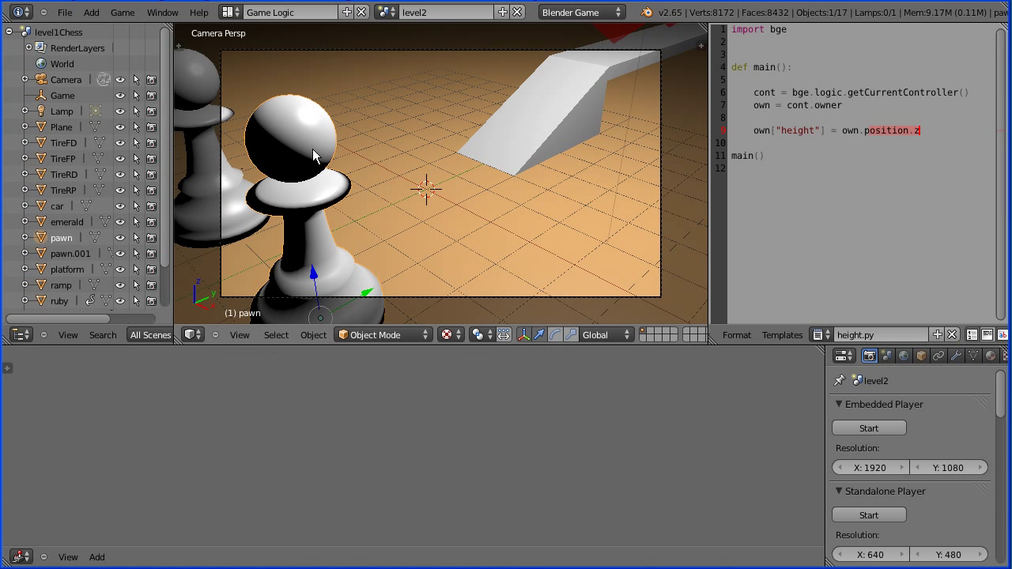
key("x")
left_click(283, 150)
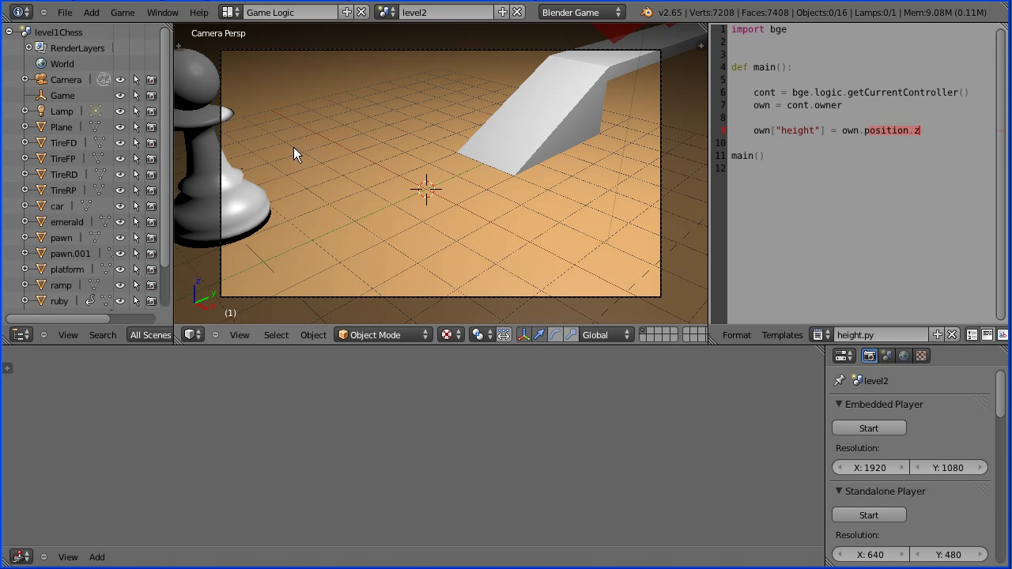
Step: Confirm level1Chess still has its pawn, then return to level2
left_click(385, 18)
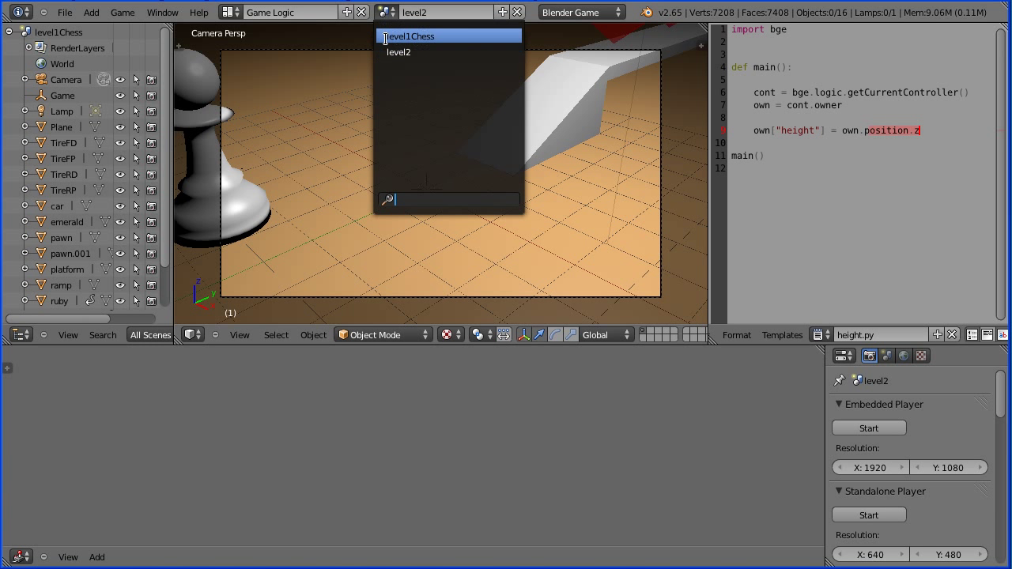
left_click(410, 36)
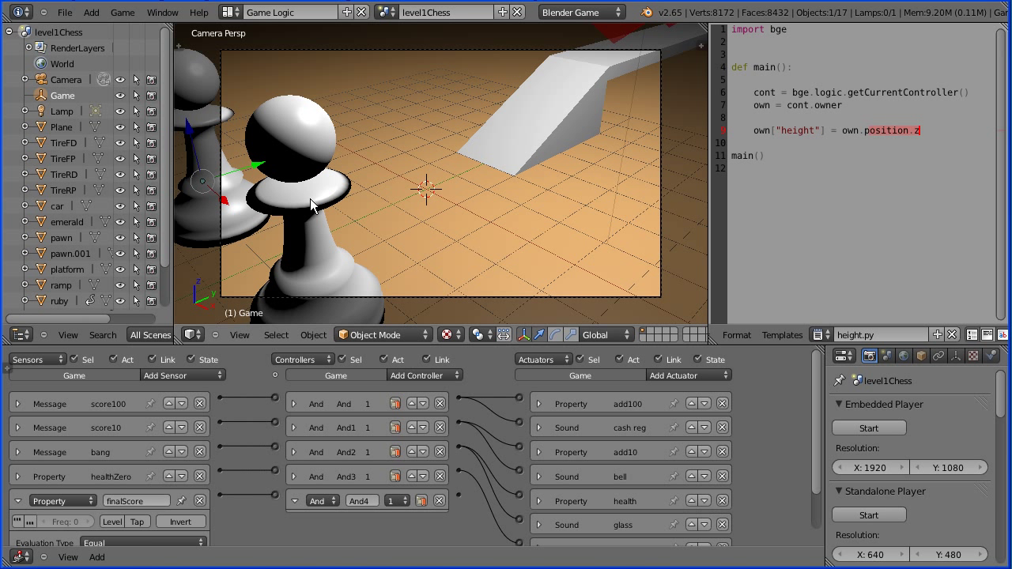
left_click(386, 11)
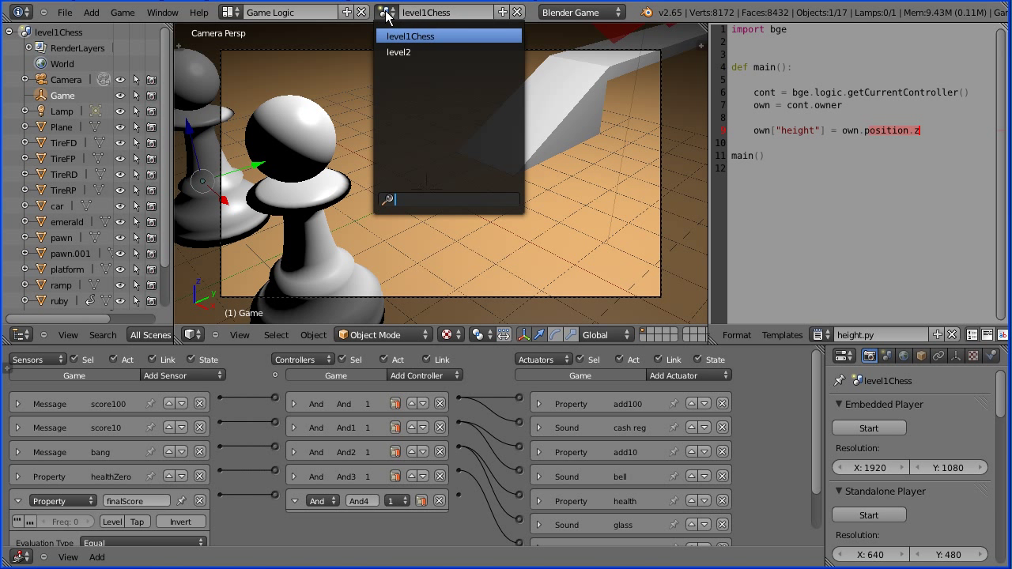
left_click(398, 52)
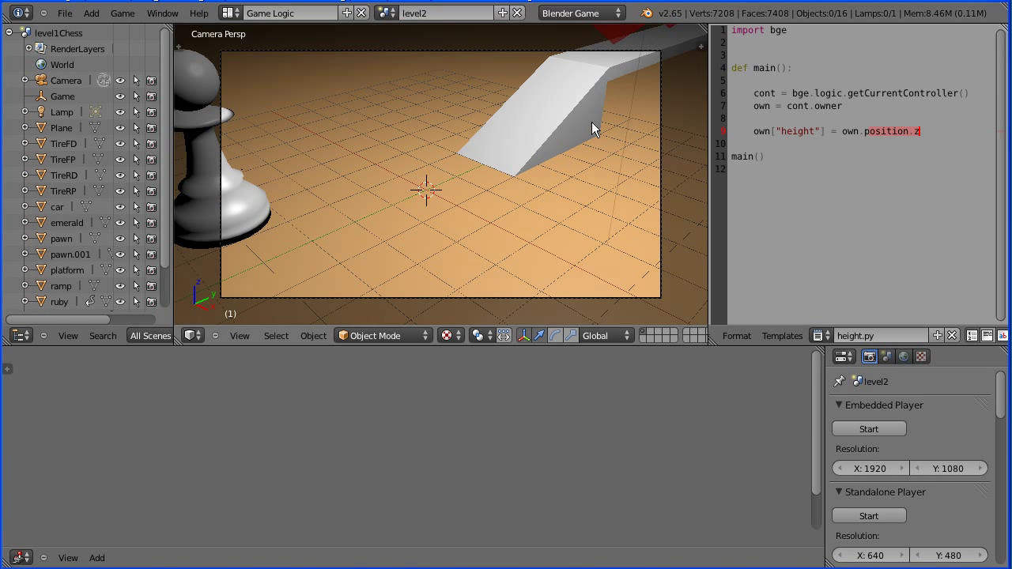
Step: Select the ruby and set its Y location to 0 in Object properties
scroll(556, 212, "down", 2)
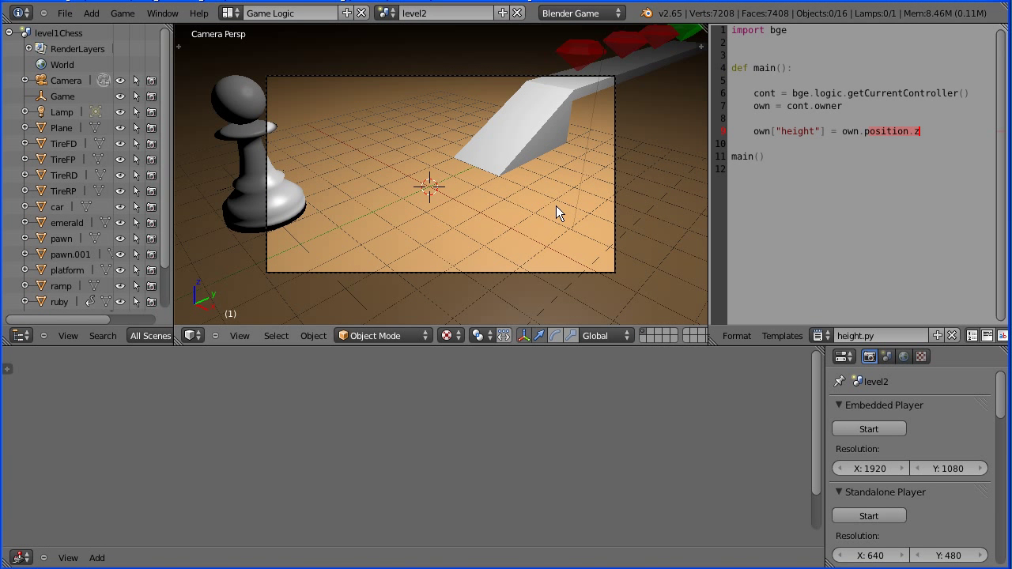
right_click(585, 49)
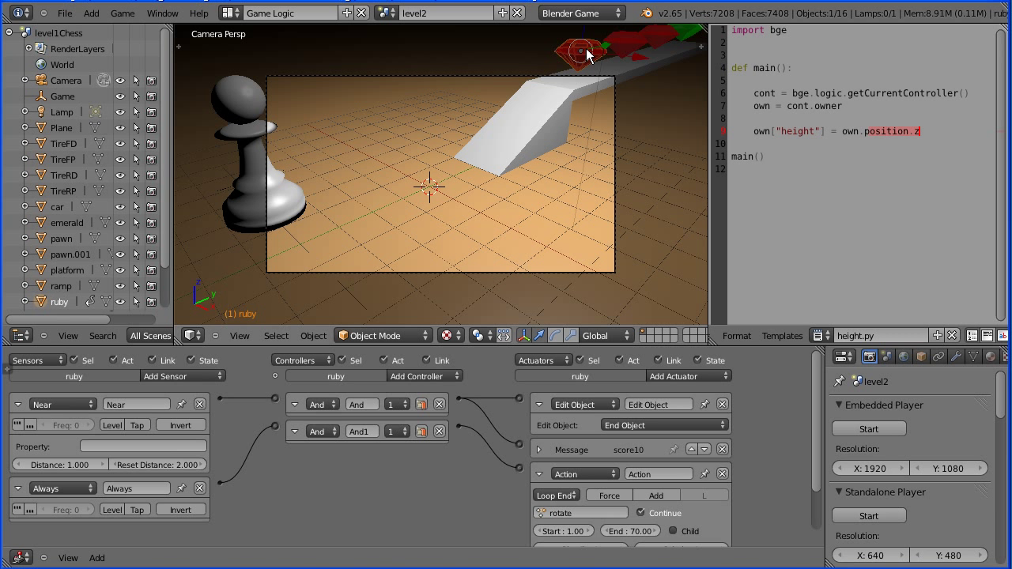
left_click(919, 357)
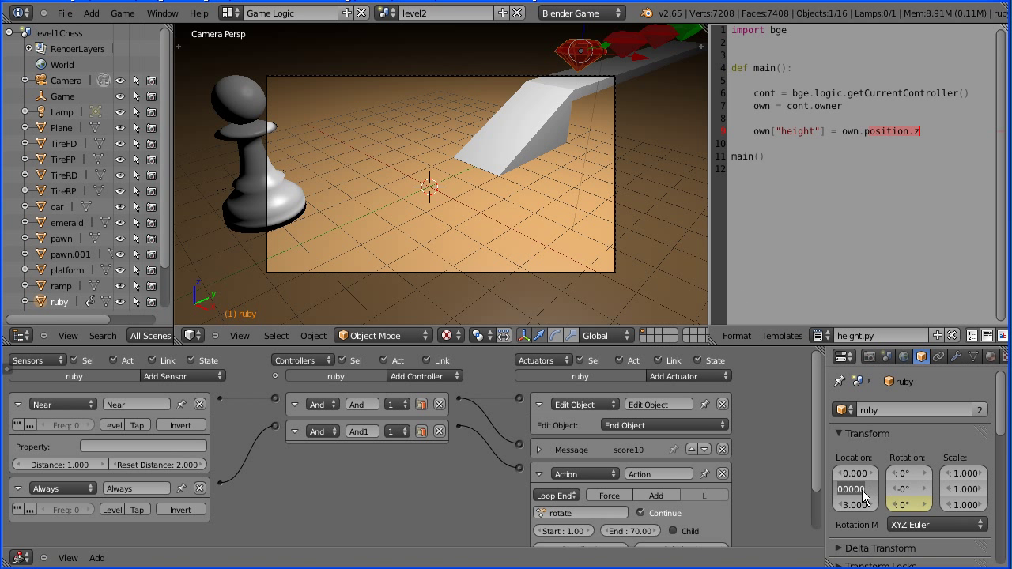
key("Return")
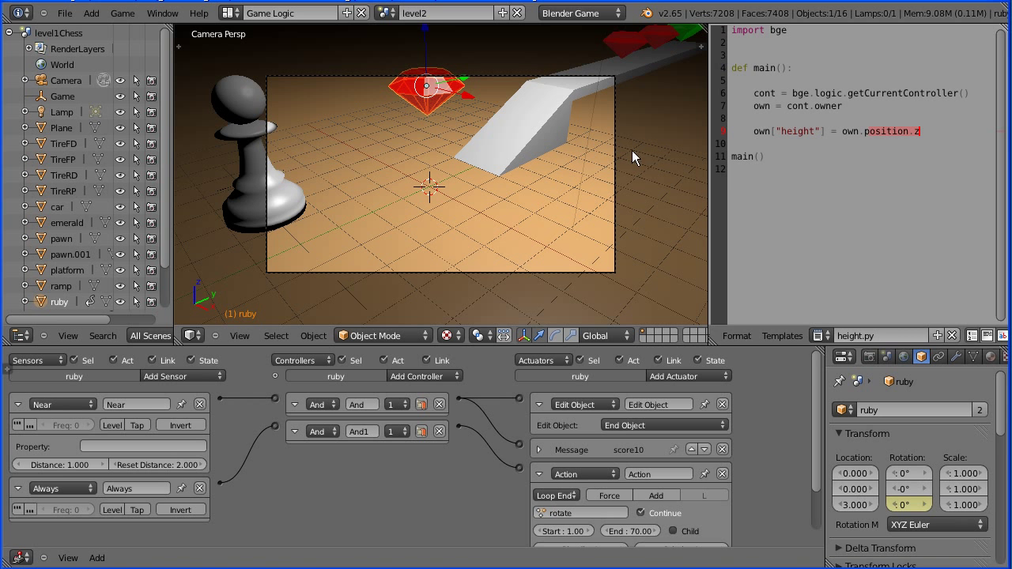
Step: Compare the ruby's position in level1Chess, then return to level2
left_click(387, 12)
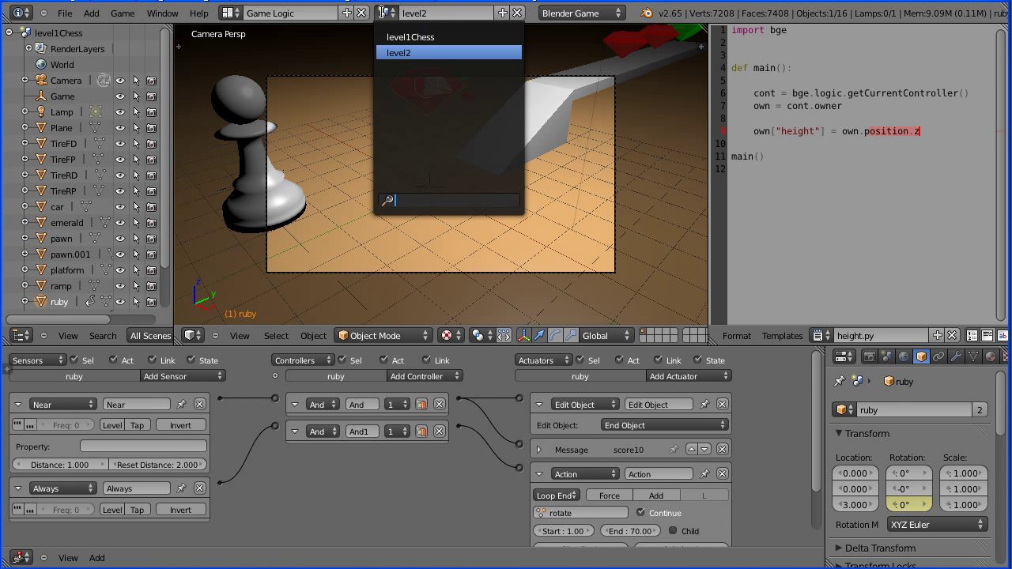
left_click(415, 37)
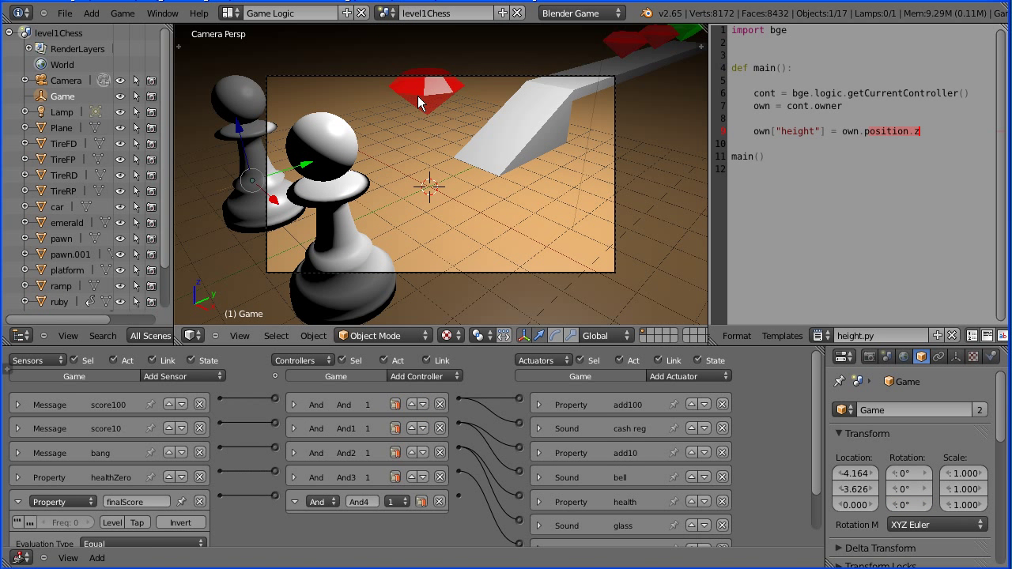
left_click(387, 13)
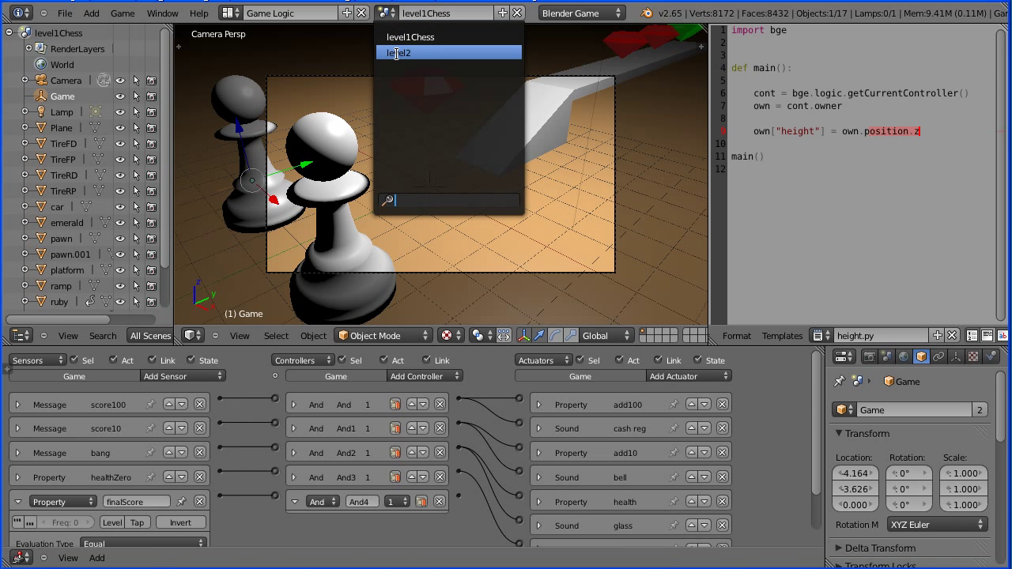
left_click(396, 53)
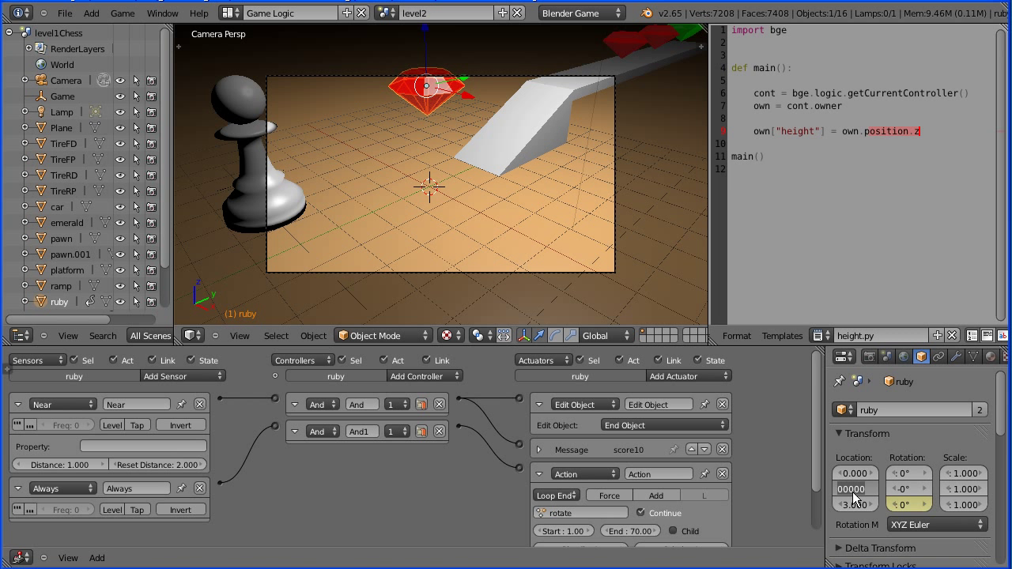
Step: Set the ruby's Y to 8, duplicate it at Y 0, and delete the original
type("8")
key("Return")
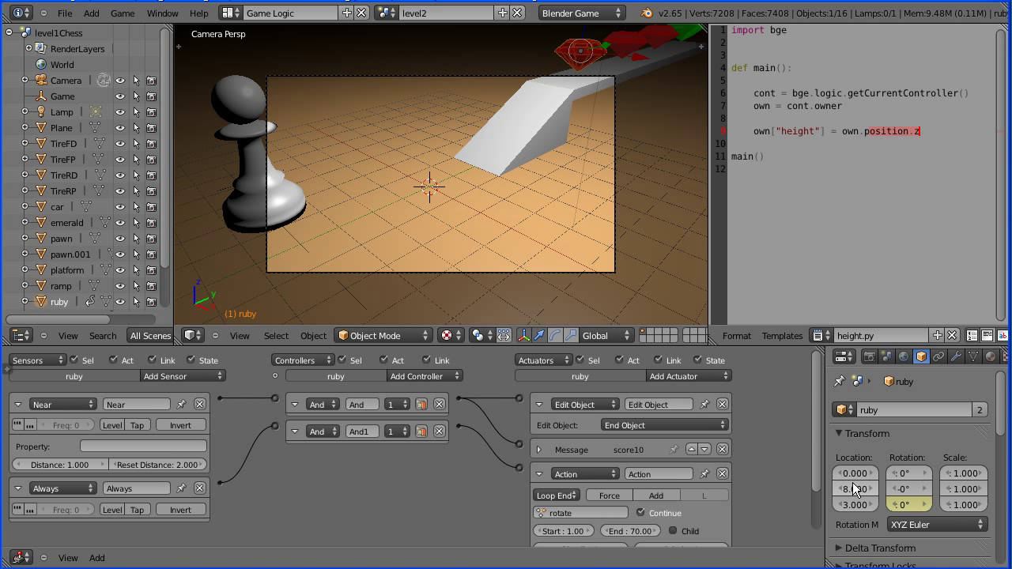
key("shift+d")
left_click(581, 59)
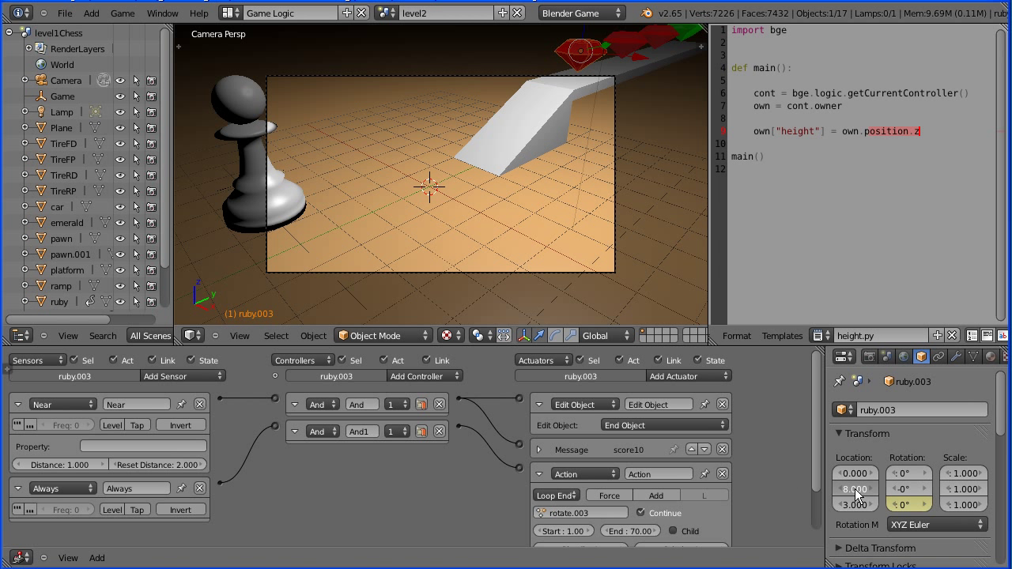
type("0")
key("Return")
right_click(579, 51)
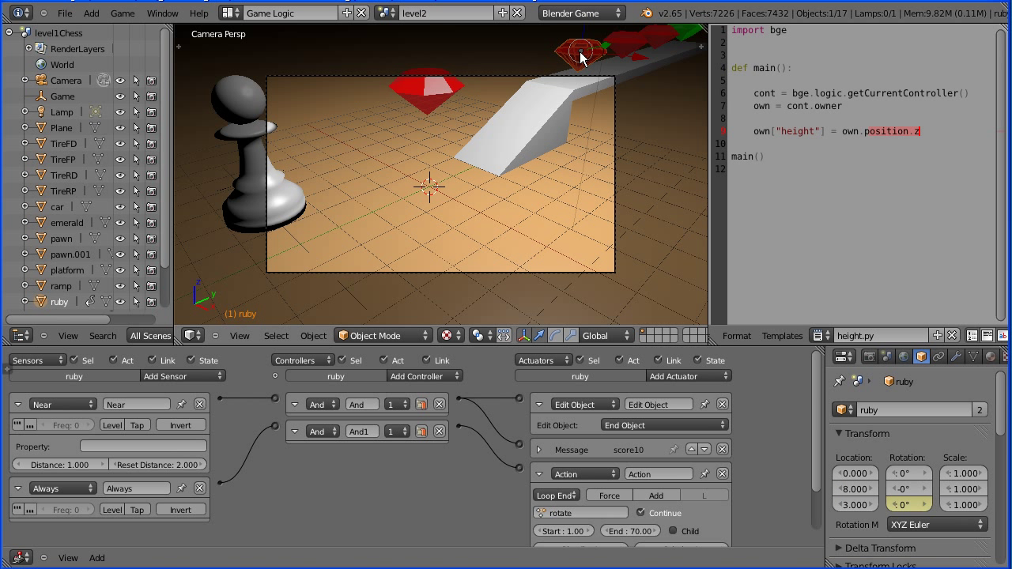
key("x")
left_click(573, 55)
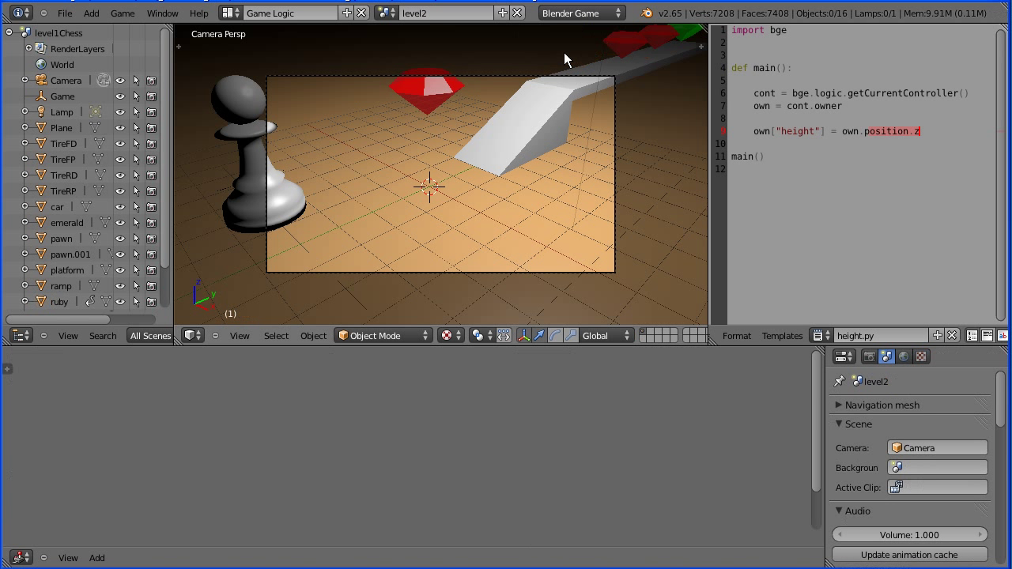
Step: Check that level1Chess's ruby is unchanged, then switch back to level2
left_click(386, 13)
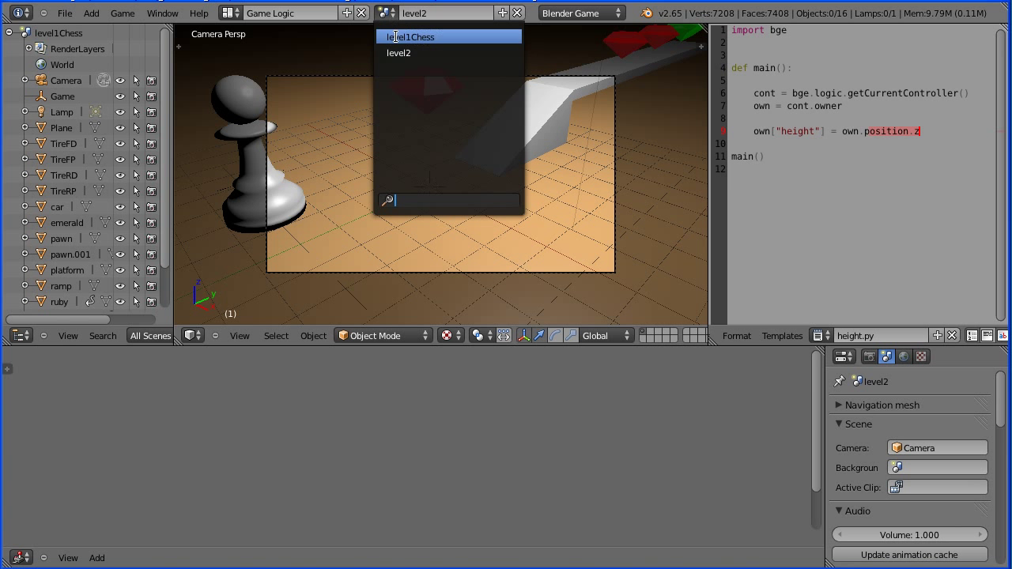
left_click(398, 36)
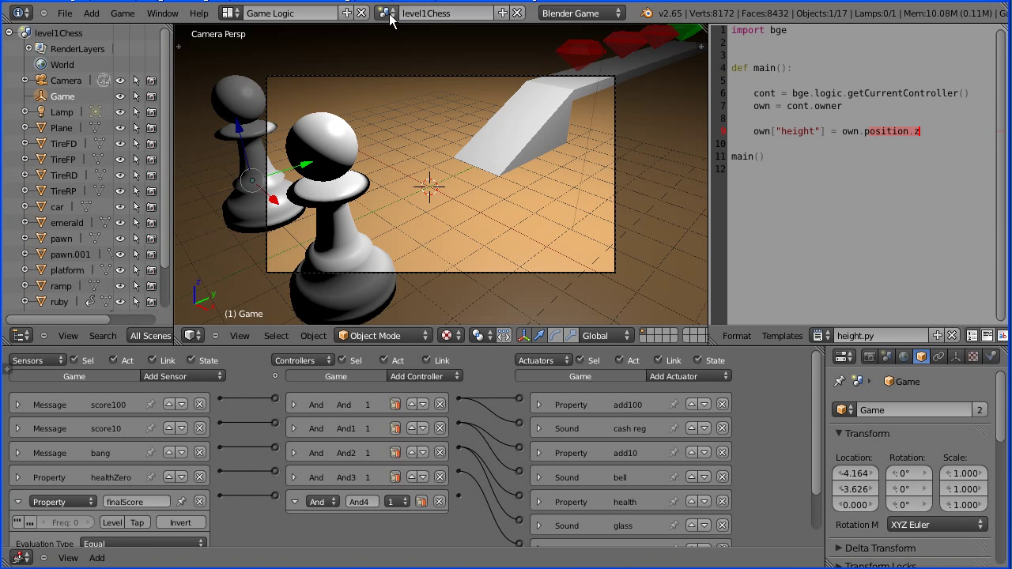
left_click(389, 15)
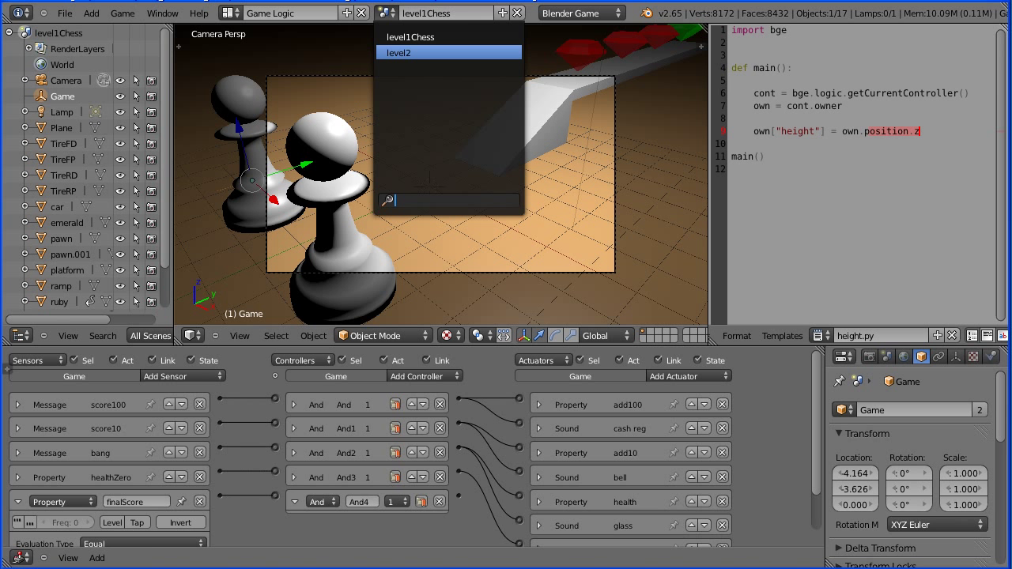
left_click(402, 52)
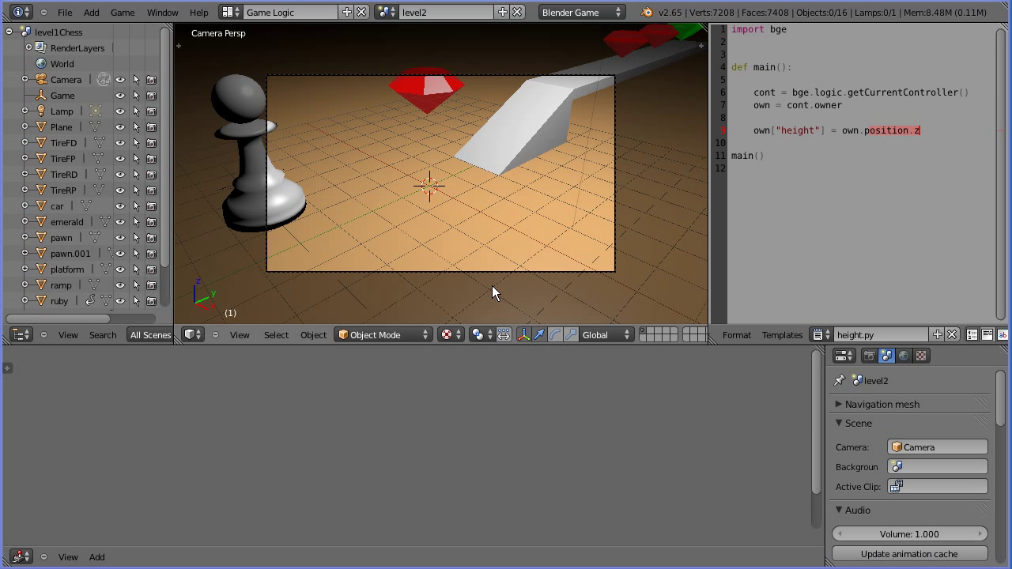
Step: Append the goblet object from gobletLowPoly.blend's Object folder into level2
left_click(71, 14)
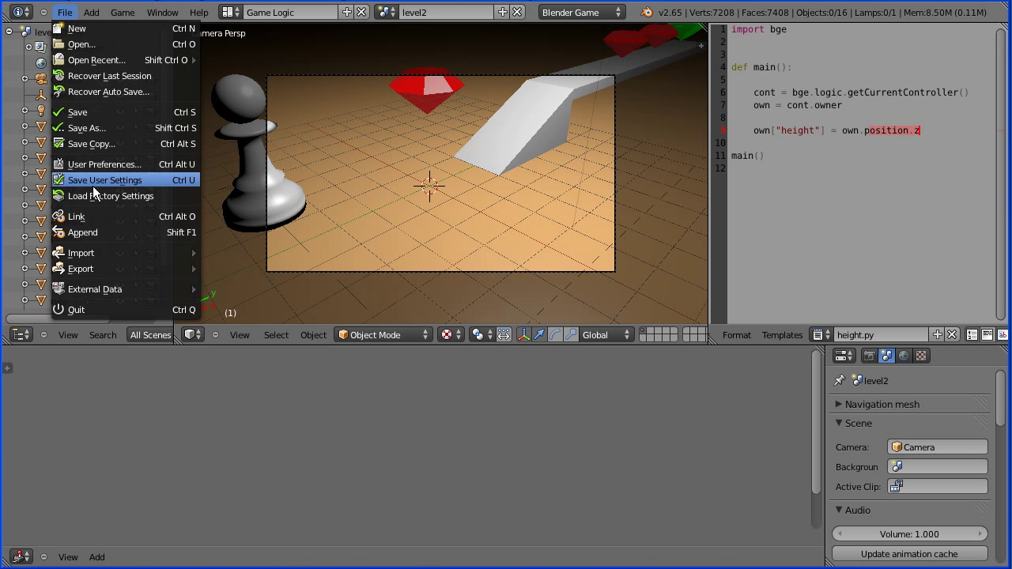
left_click(146, 235)
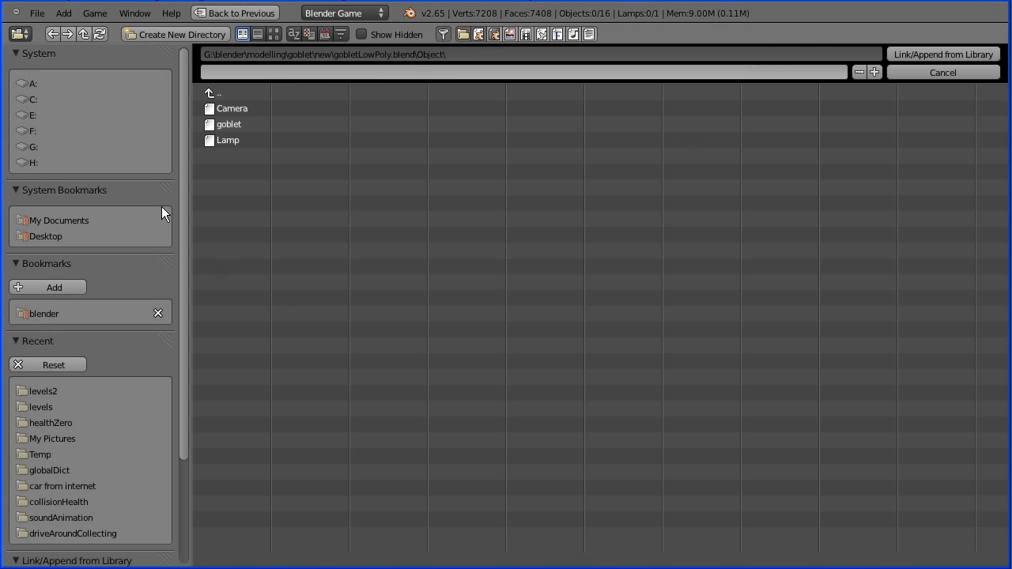
left_click(213, 92)
left_click(213, 91)
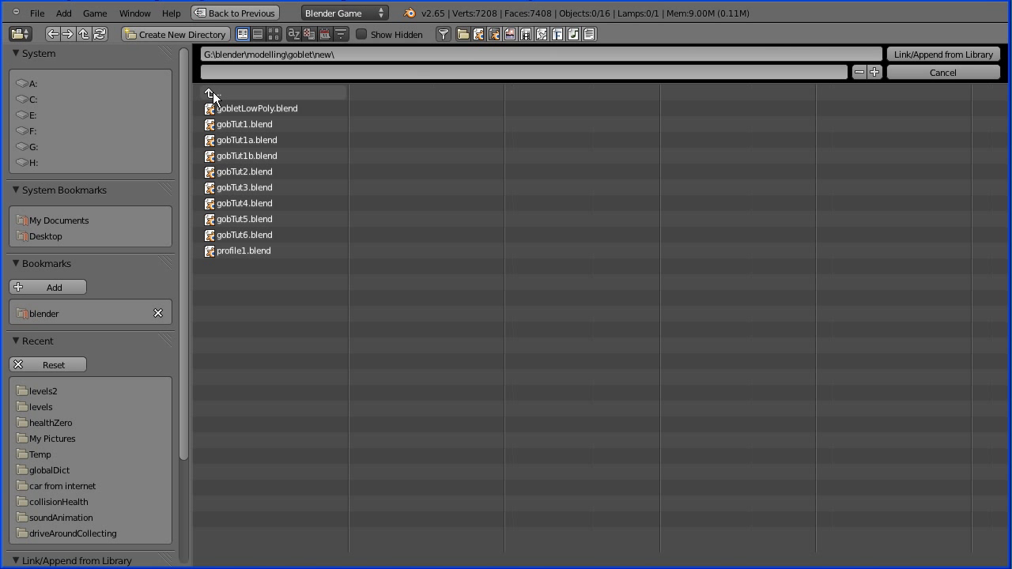
left_click(246, 110)
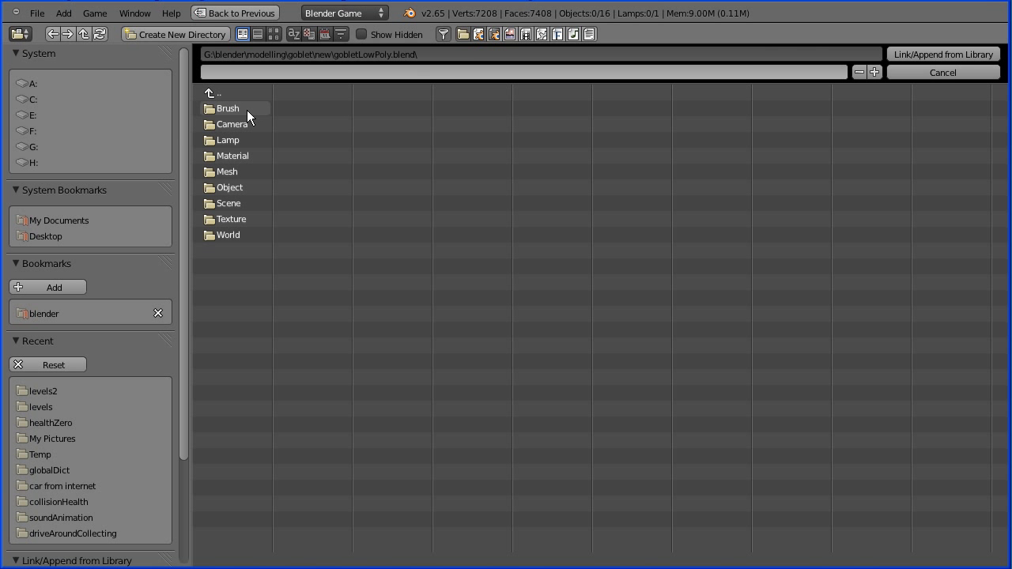
left_click(228, 189)
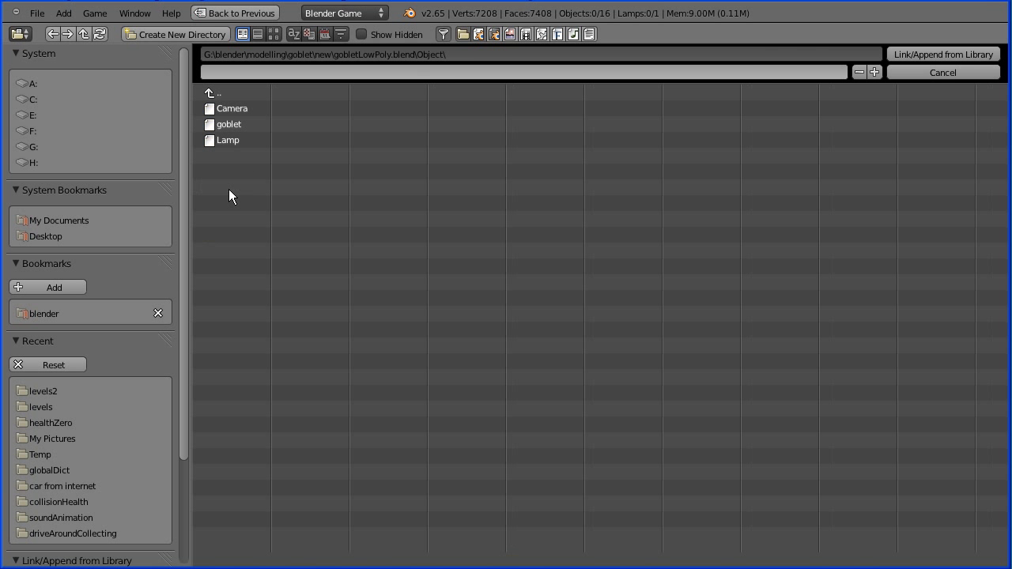
left_click(227, 125)
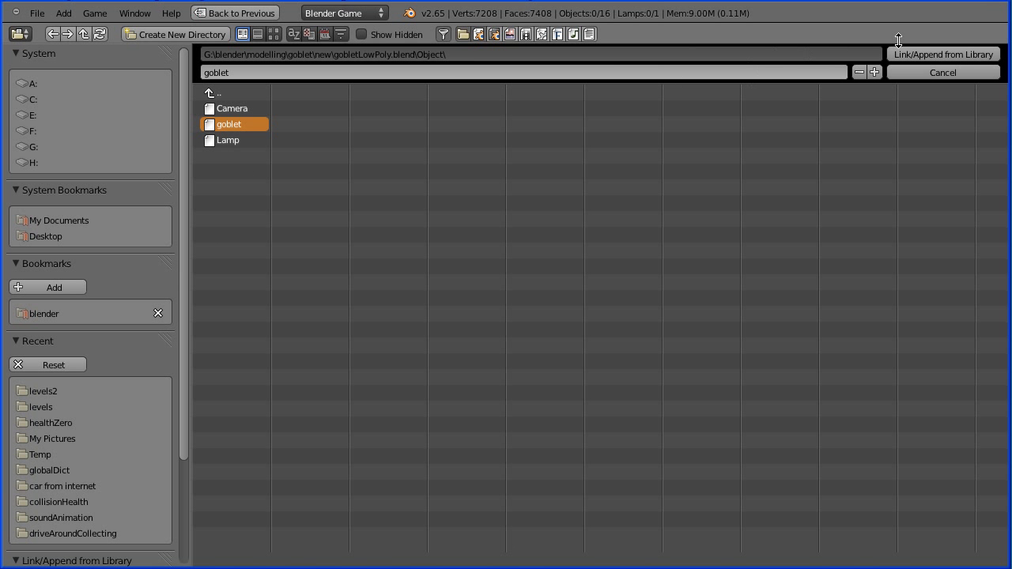
left_click(934, 54)
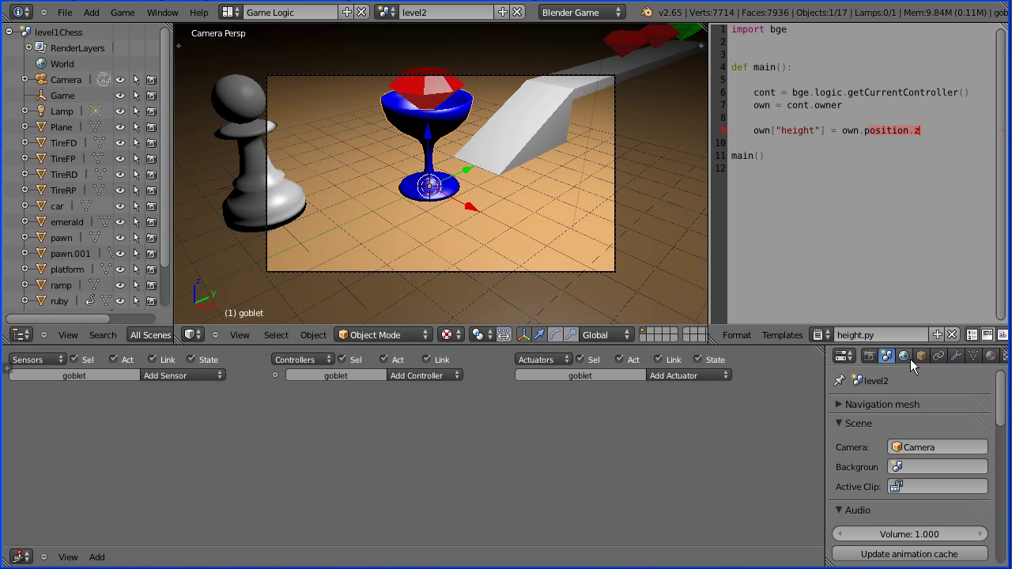
Step: Set the goblet's location to X 2 and Y 4
left_click(919, 355)
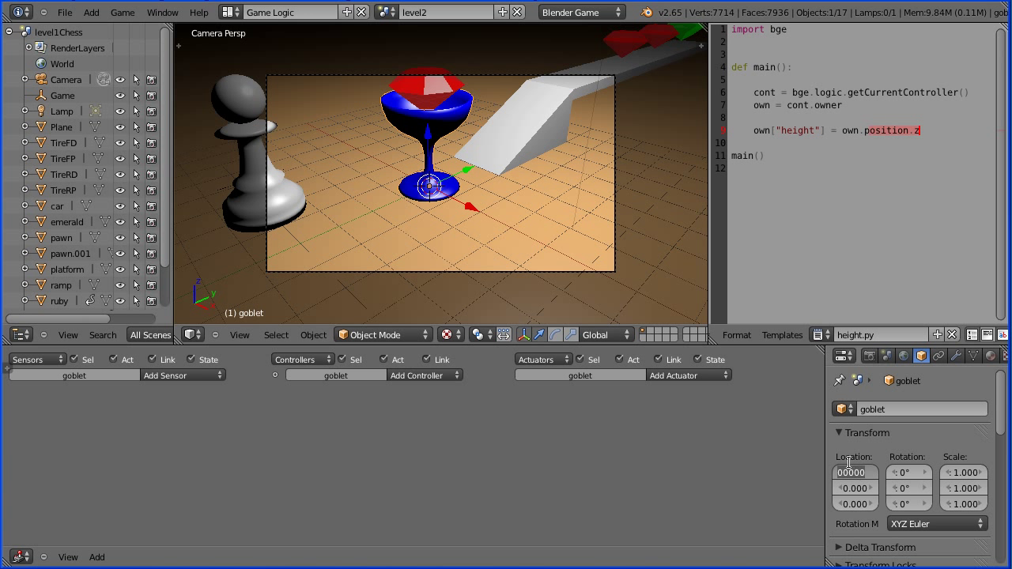
type("2")
key("Return")
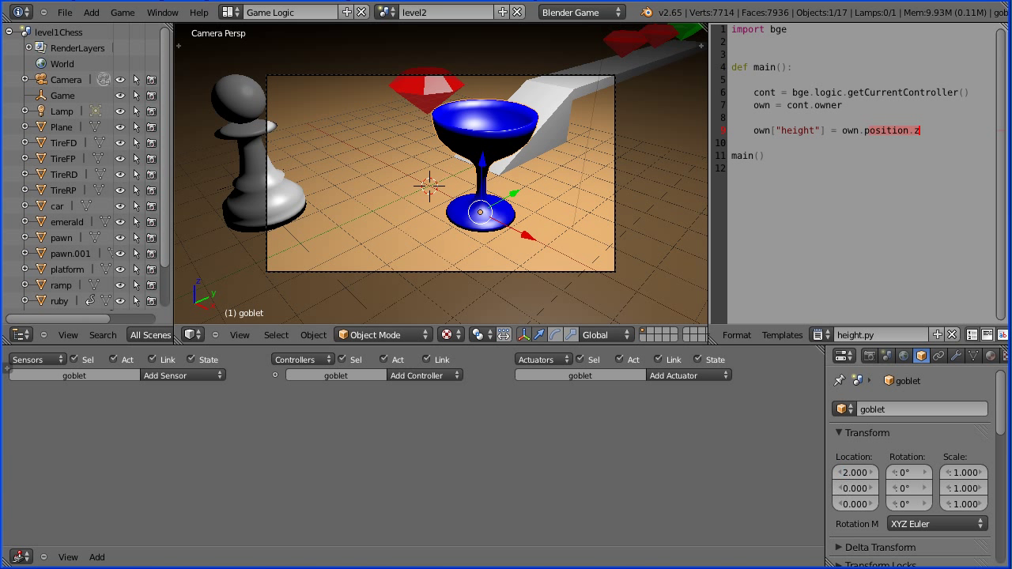
left_click(852, 490)
key("BackSpace")
type("4")
key("Return")
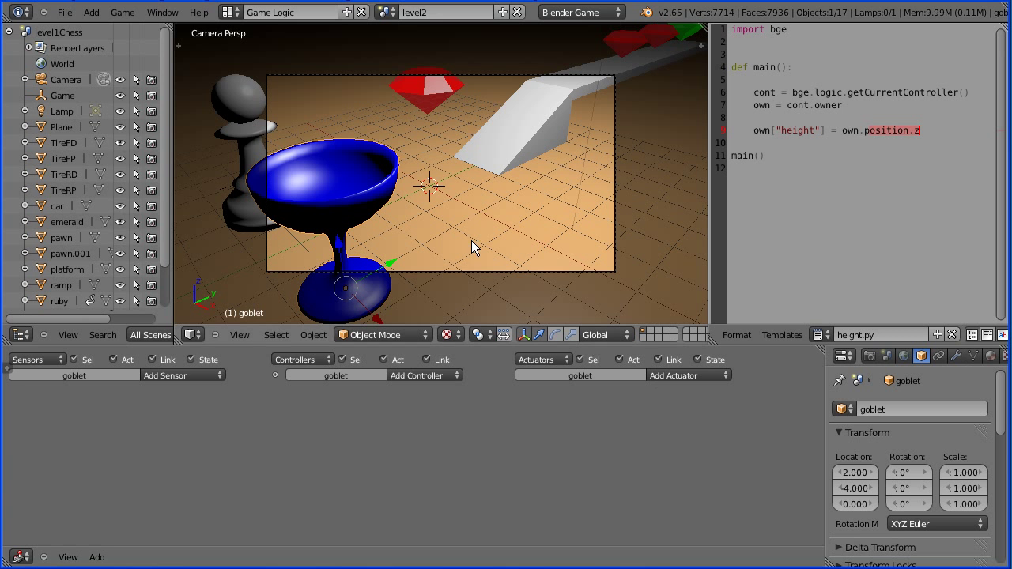
Step: Verify level1Chess has no goblet, then return to level2
left_click(384, 16)
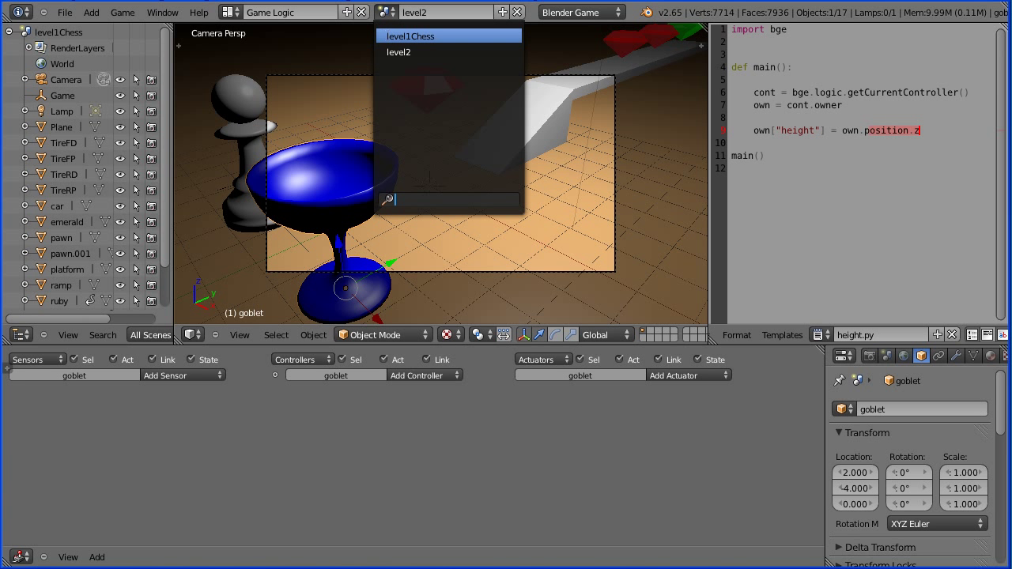
left_click(390, 37)
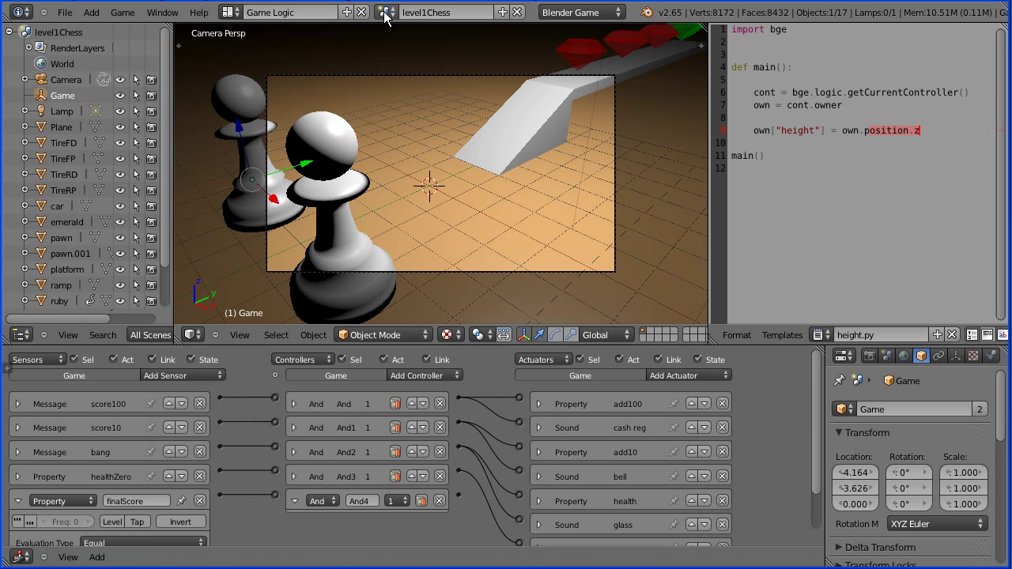
left_click(386, 12)
left_click(398, 51)
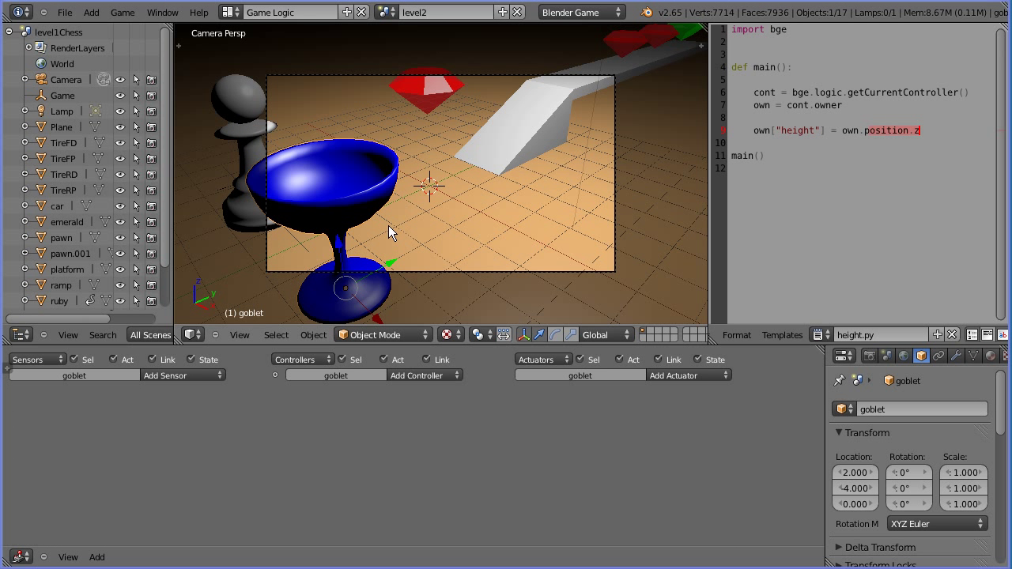
Step: Switch to the level1Chess scene and bring the Game object's actuators into view
left_click(384, 12)
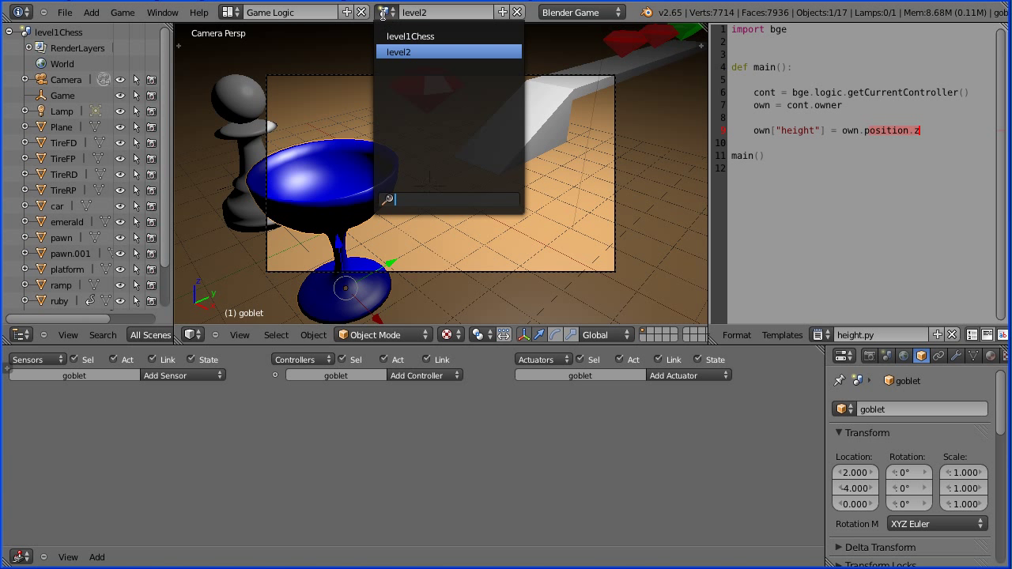
left_click(410, 36)
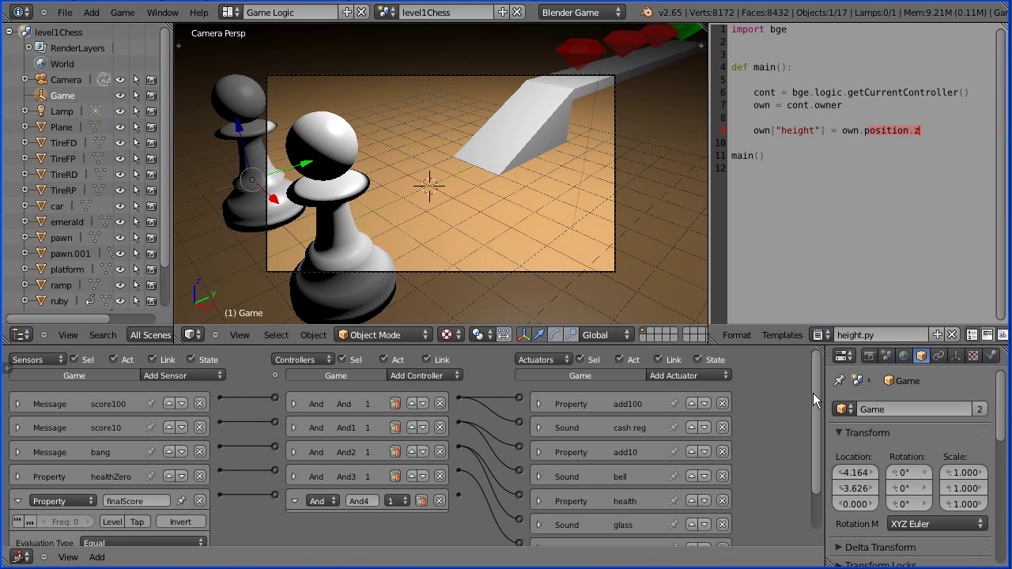
left_click_drag(815, 389, 819, 464)
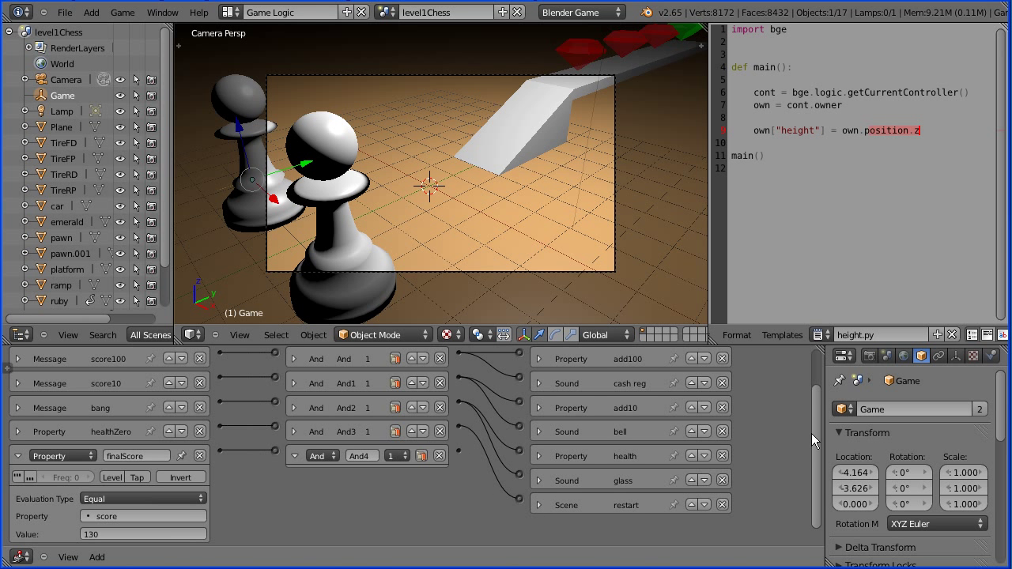
scroll(818, 426, "up", 2)
Step: Add a Scene actuator in Set Scene mode targeting level2, wired from the And4 controller
left_click(696, 375)
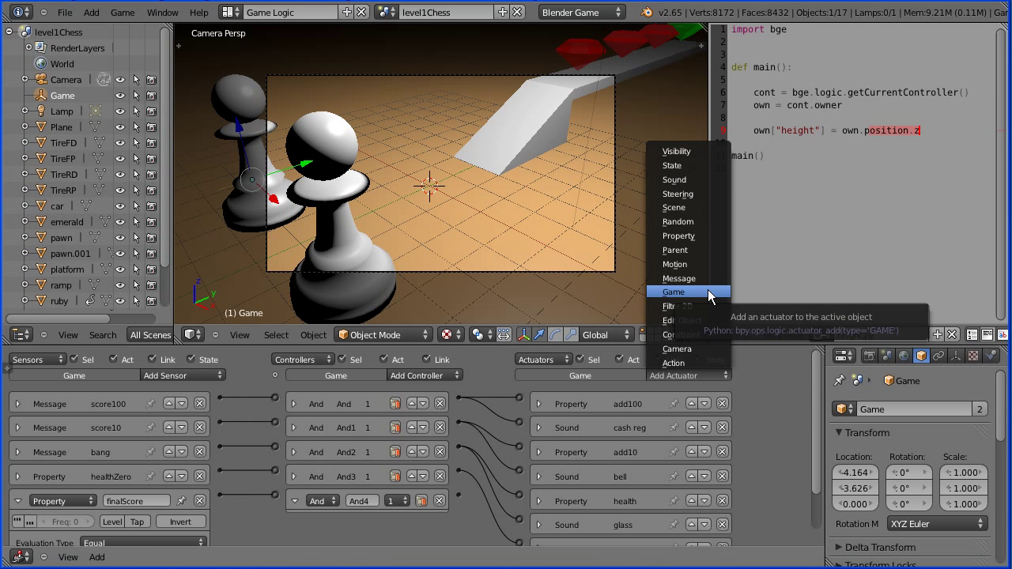
left_click(691, 208)
left_click_drag(818, 408, 817, 470)
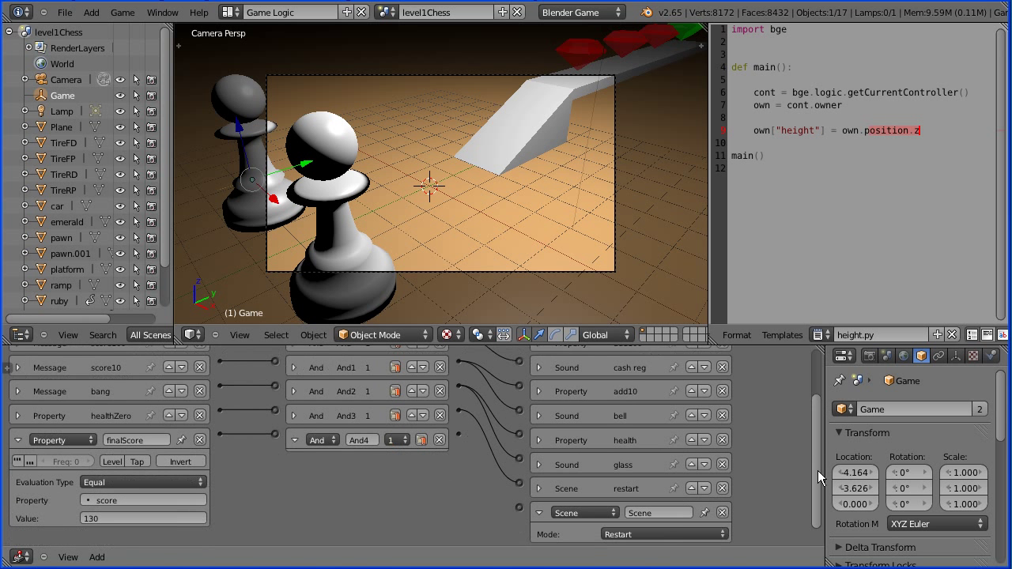
left_click(666, 535)
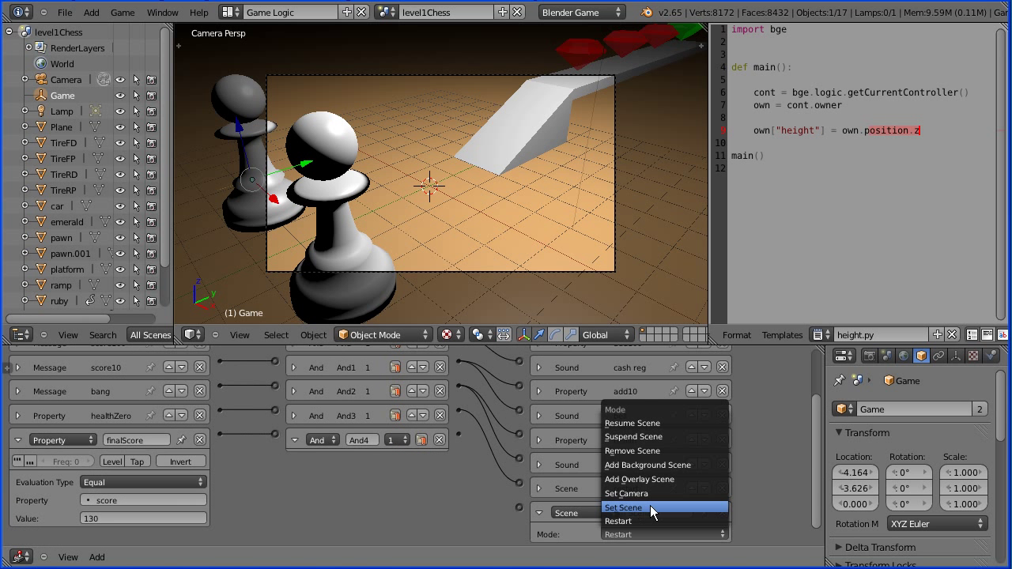
left_click(661, 507)
left_click_drag(817, 475, 814, 507)
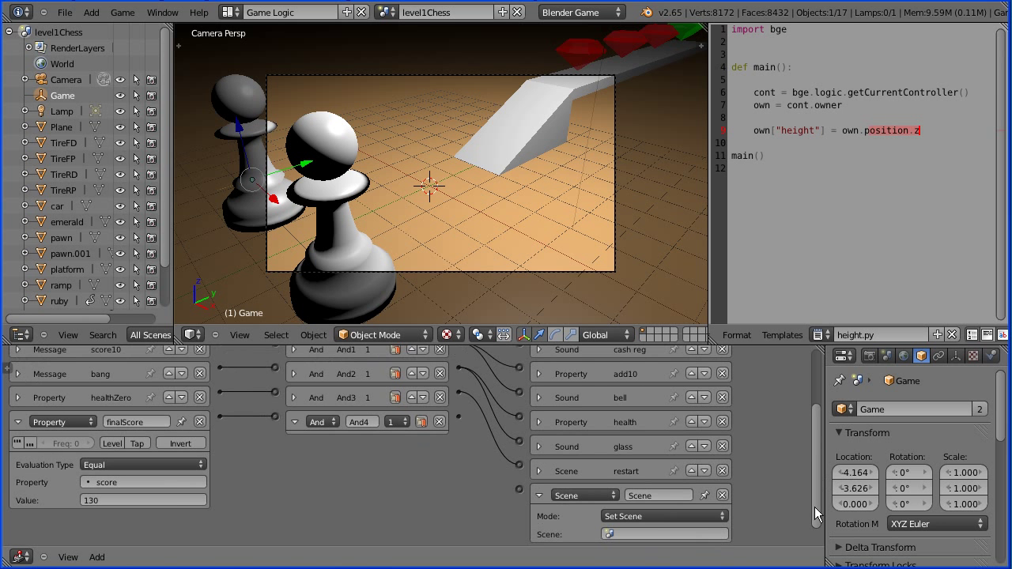
left_click(659, 531)
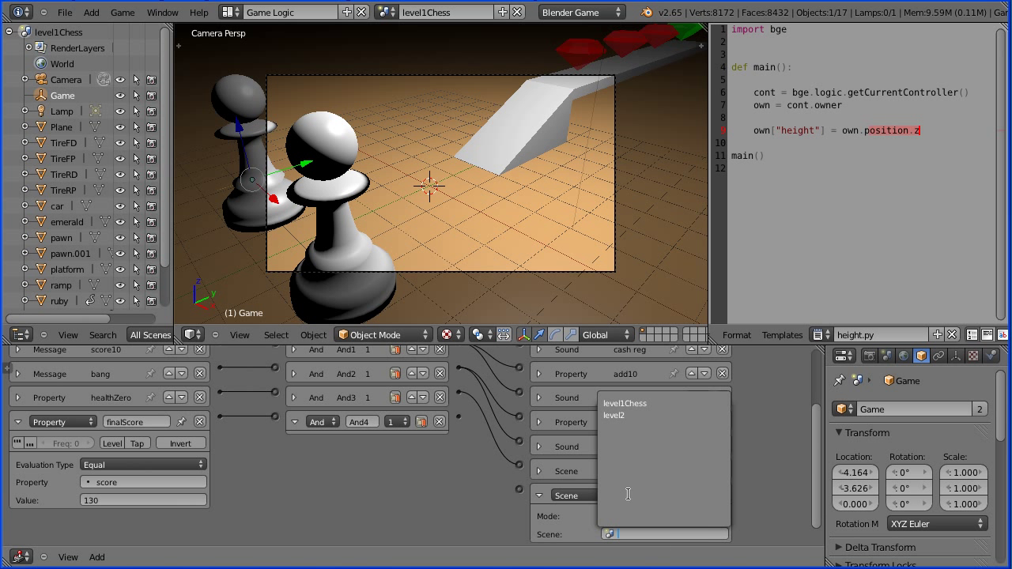
left_click(628, 415)
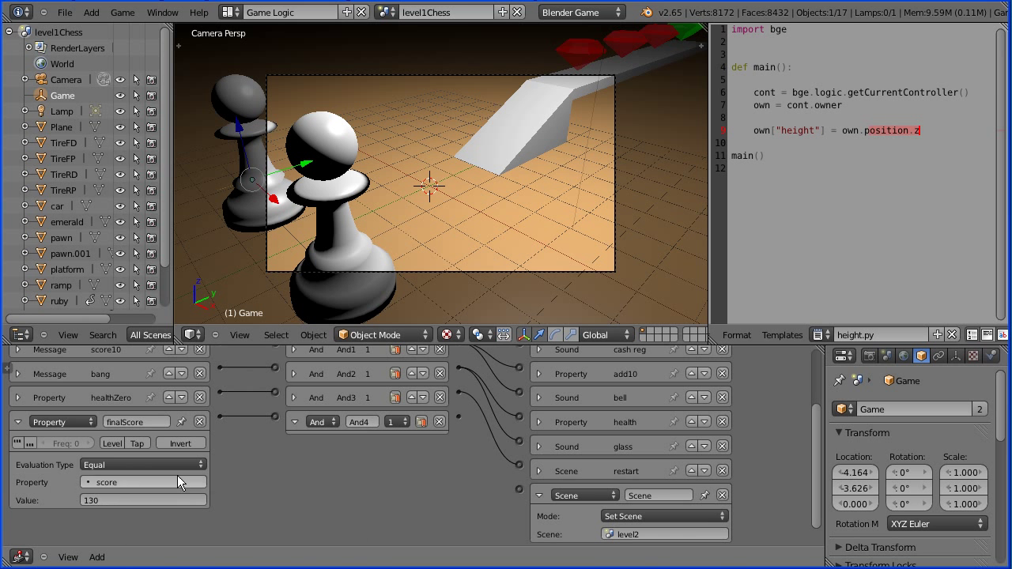
left_click_drag(459, 420, 522, 488)
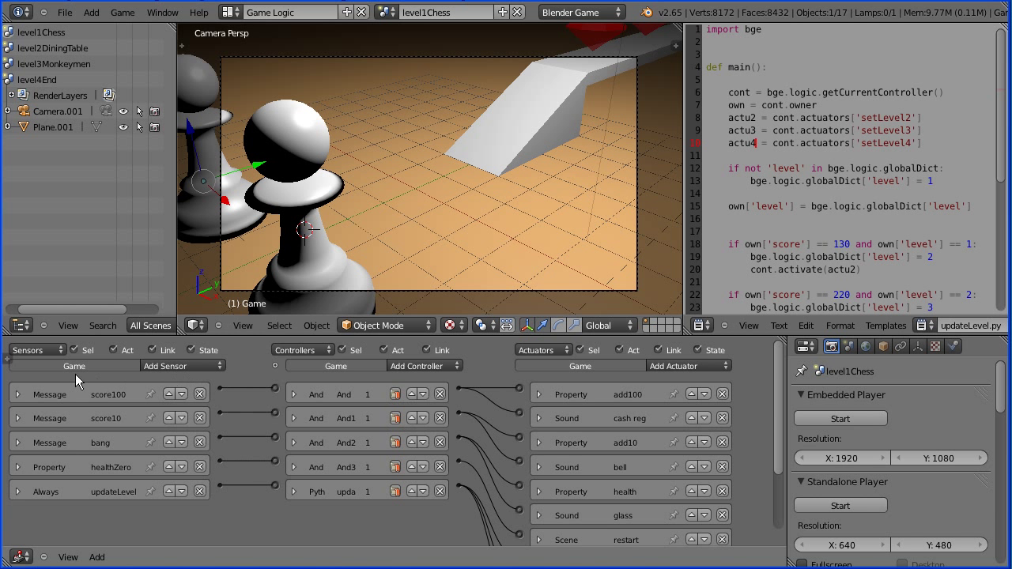
Step: Show the Game object's properties, then expand setLevel2 to reveal its level2DiningTable target
left_click(5, 358)
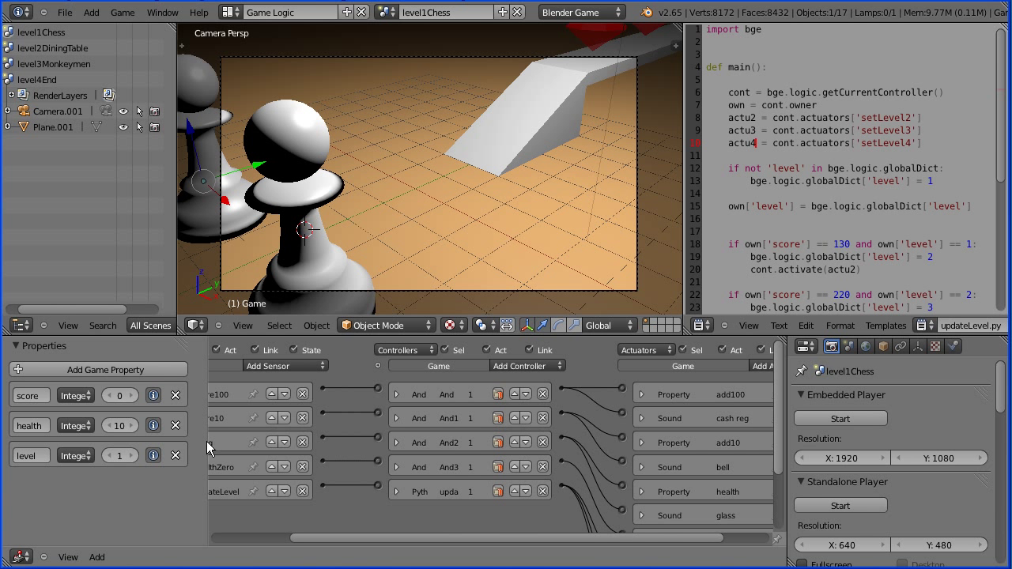
left_click_drag(207, 444, 68, 491)
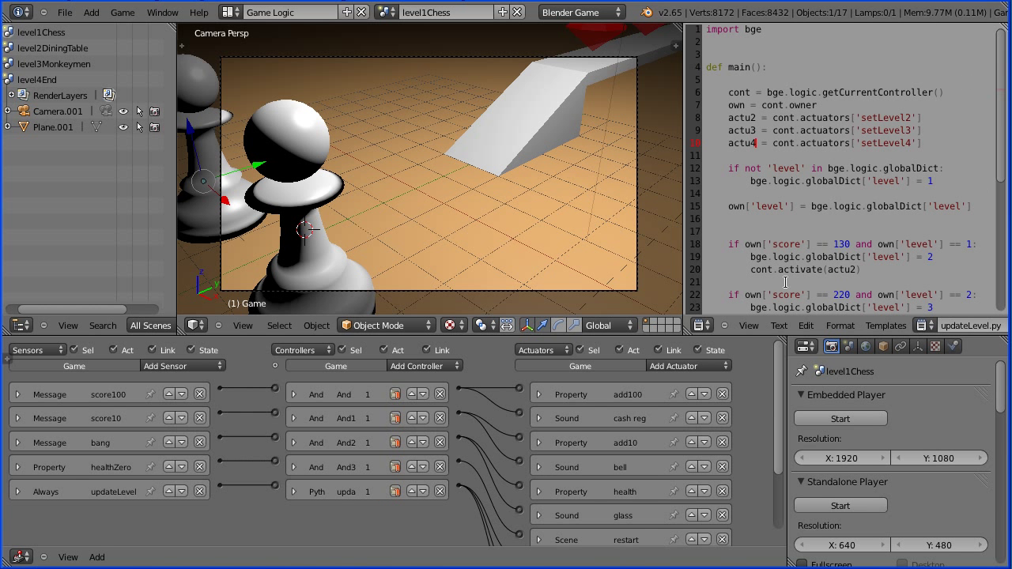
left_click_drag(779, 405, 787, 486)
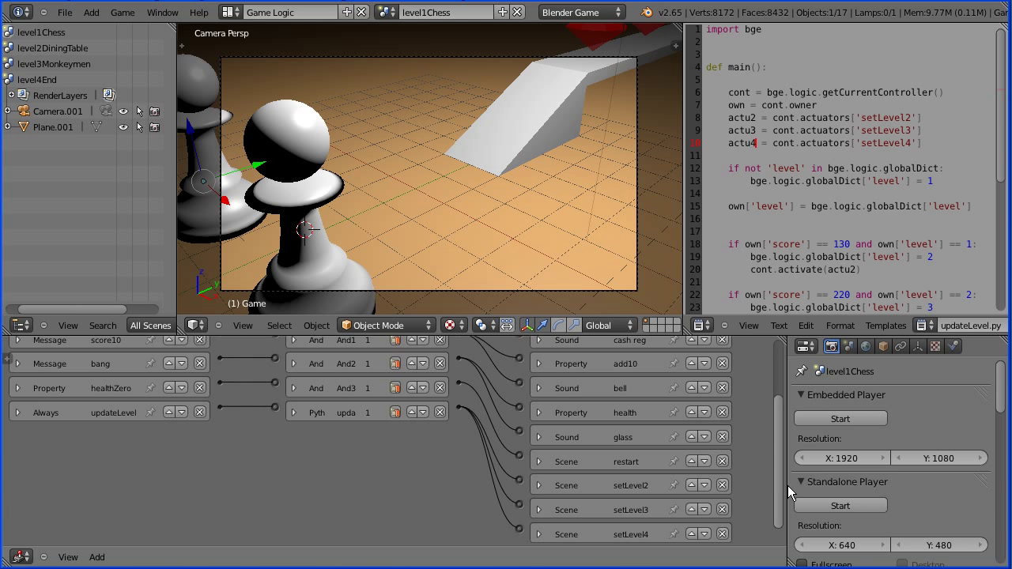
left_click(539, 485)
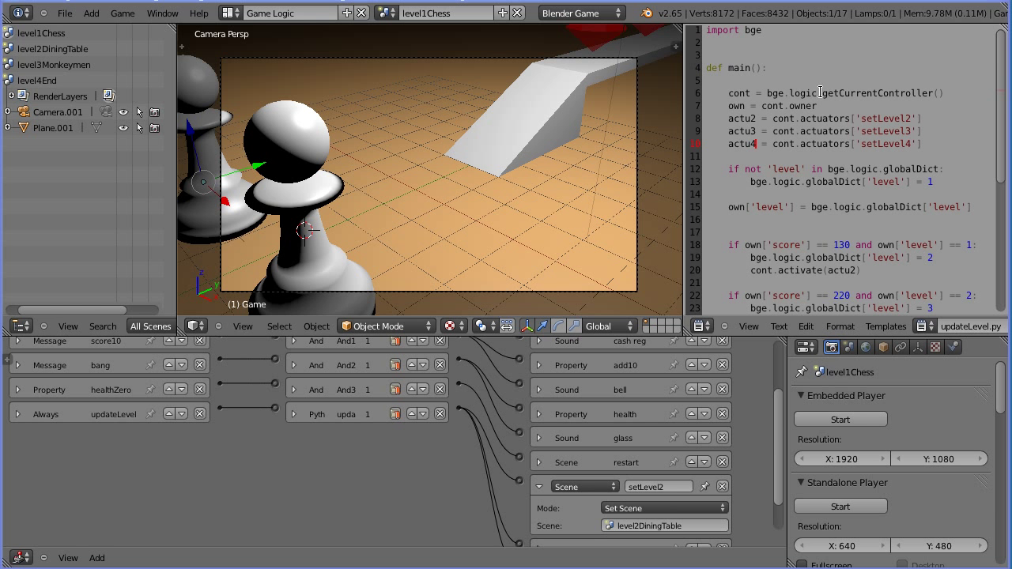
Step: Highlight updateLevel.py's getCurrentController, cont.owner and setLevel actuator lookups on lines 6–10
left_click_drag(822, 93, 934, 93)
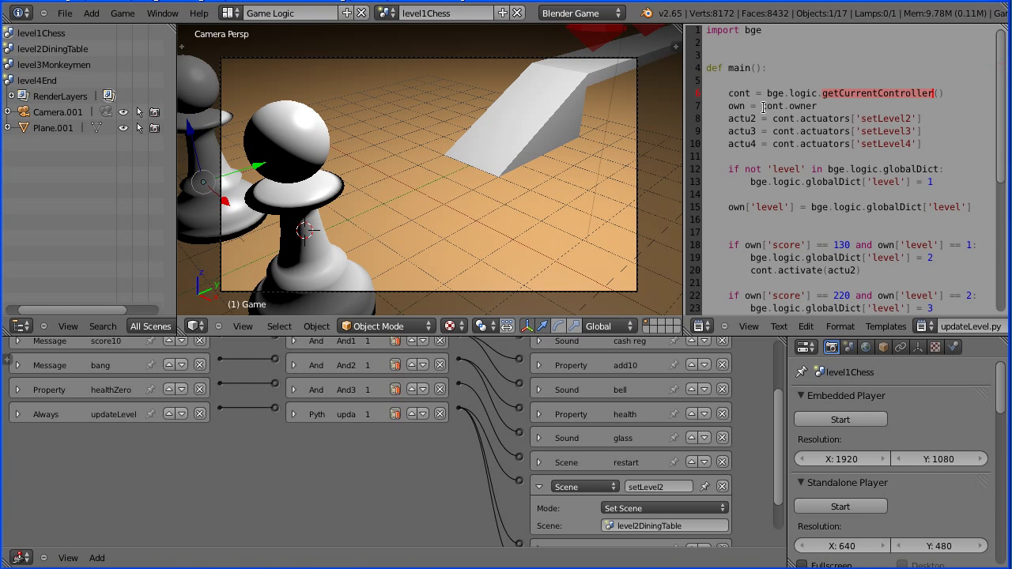
left_click_drag(761, 105, 818, 106)
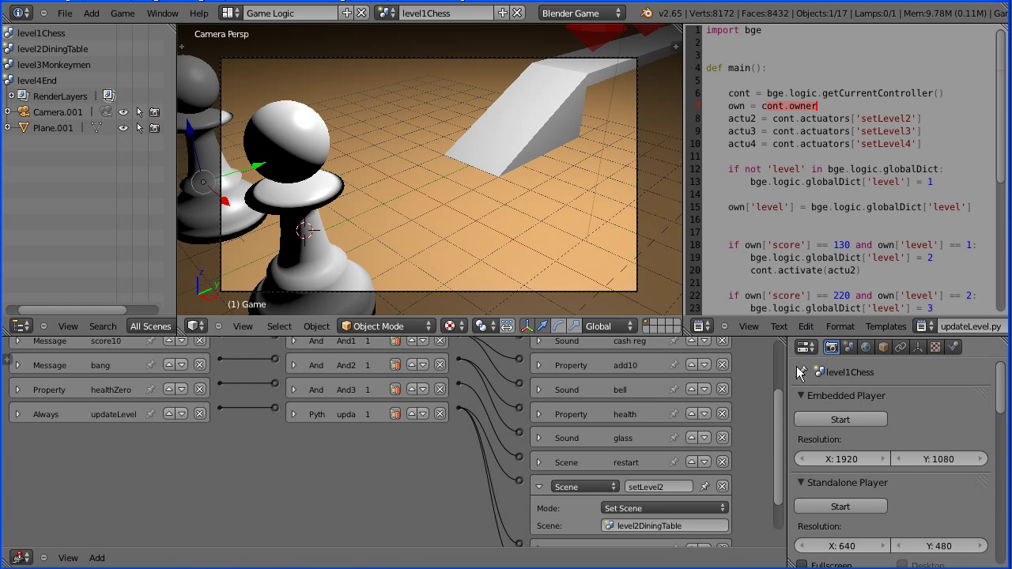
scroll(777, 399, "up", 4)
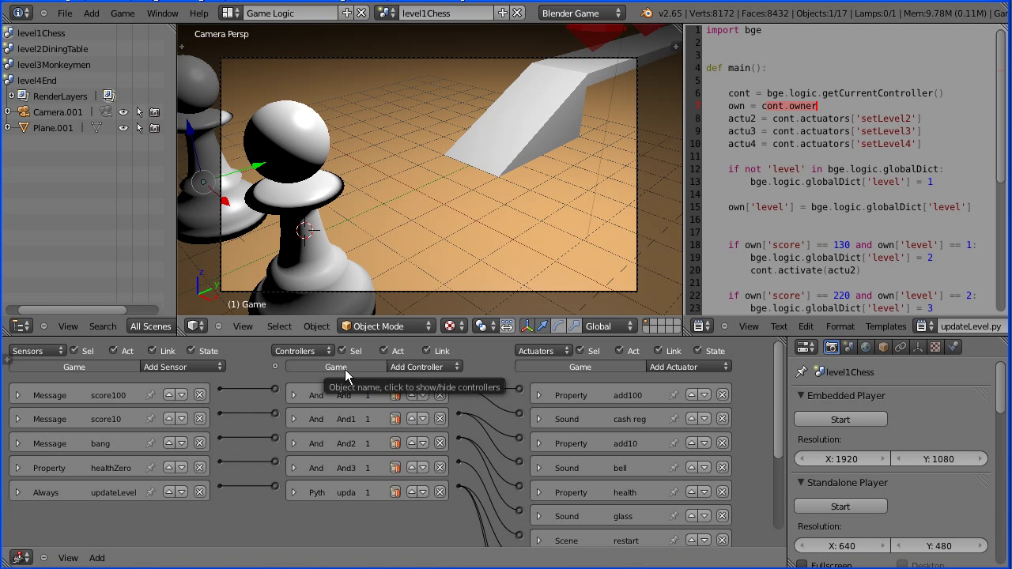
left_click_drag(802, 117, 850, 119)
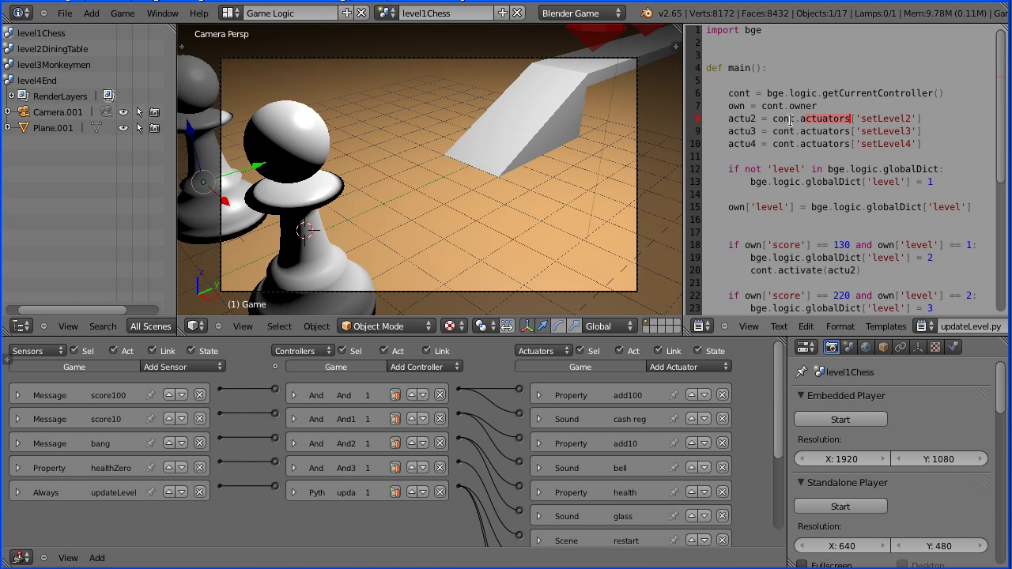
left_click_drag(773, 380, 776, 483)
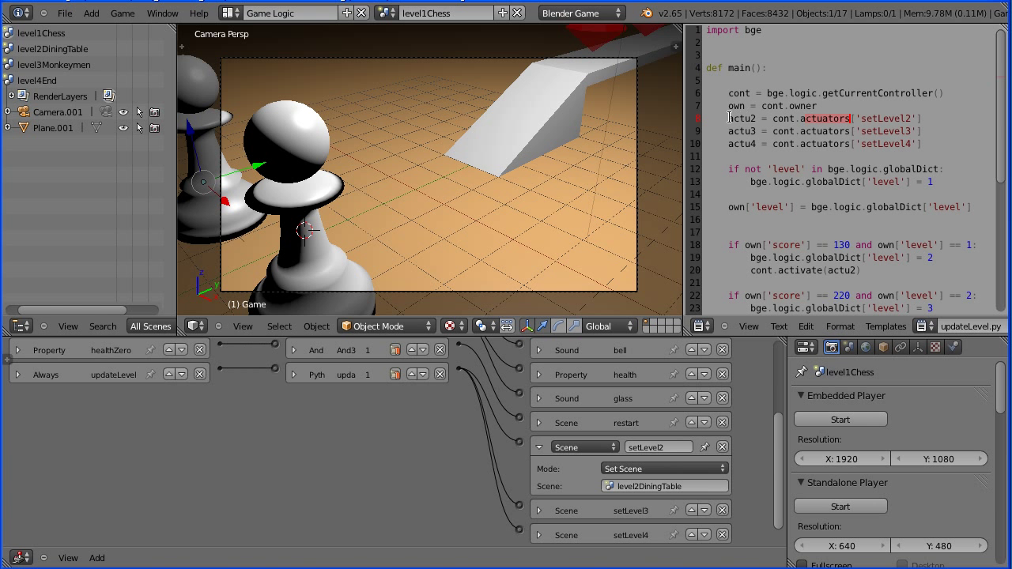
left_click_drag(730, 118, 744, 143)
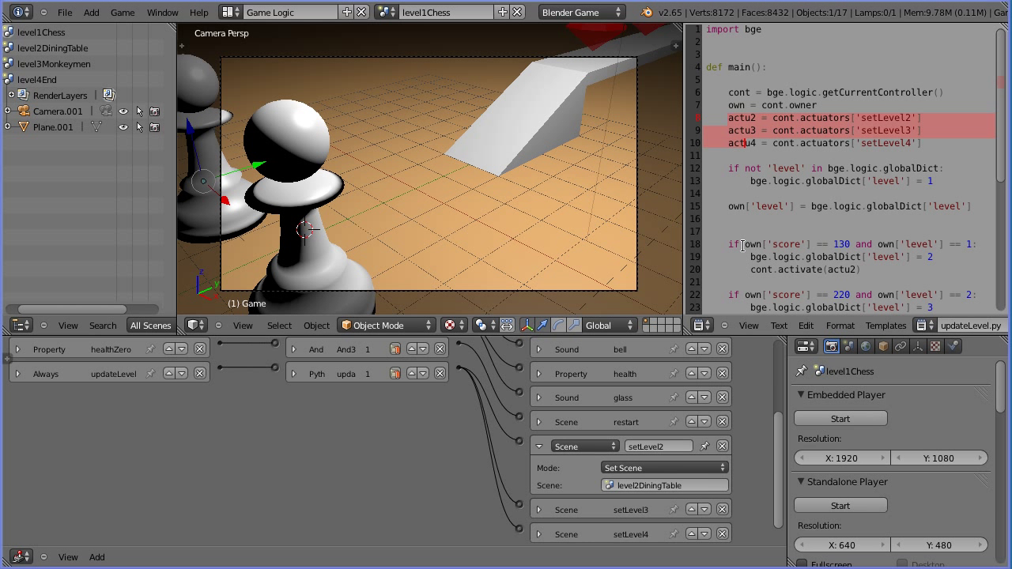
left_click_drag(735, 246, 978, 241)
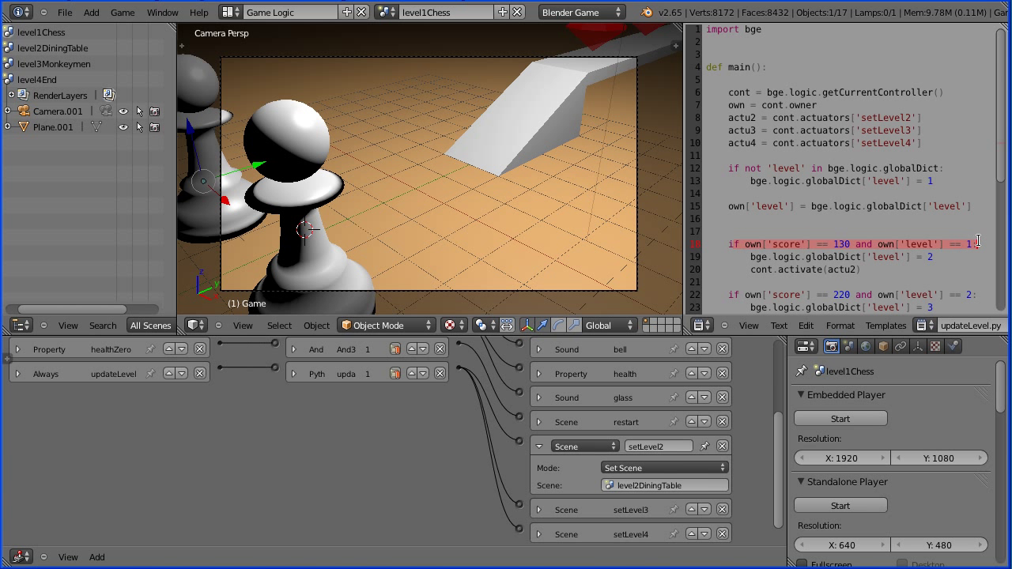
left_click_drag(777, 269, 851, 269)
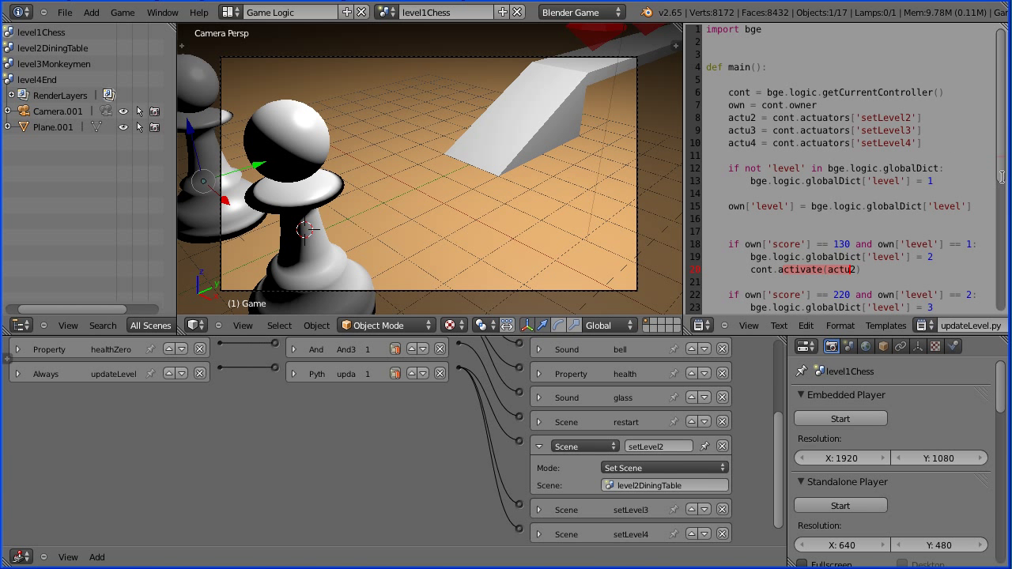
scroll(1000, 197, "down", 2)
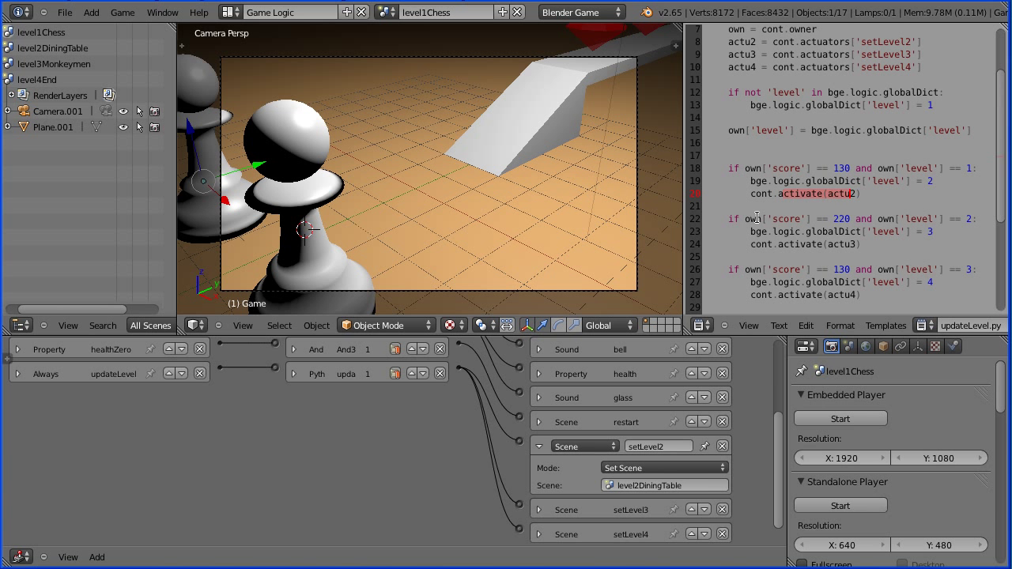
left_click_drag(744, 219, 981, 222)
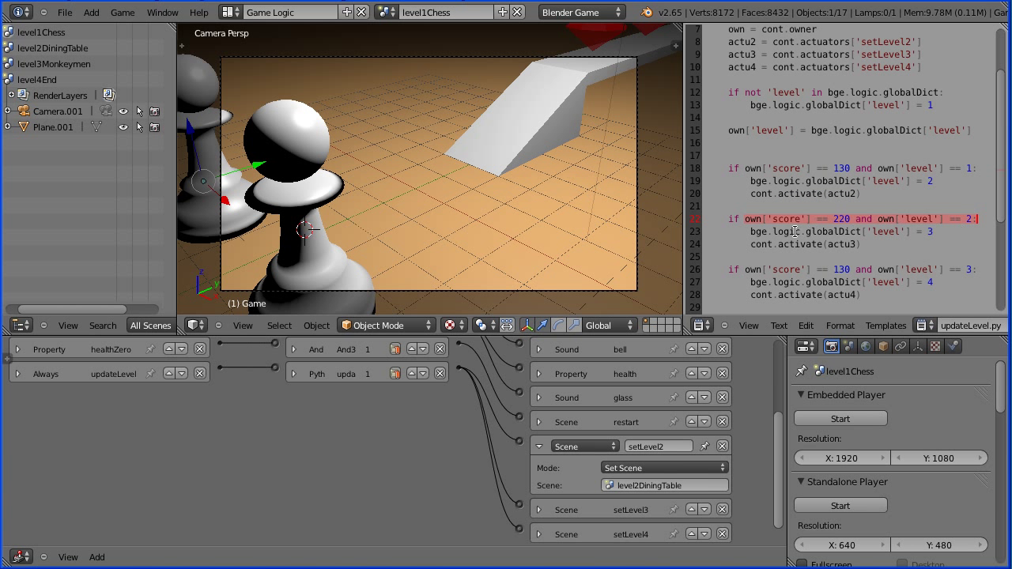
left_click_drag(799, 244, 850, 245)
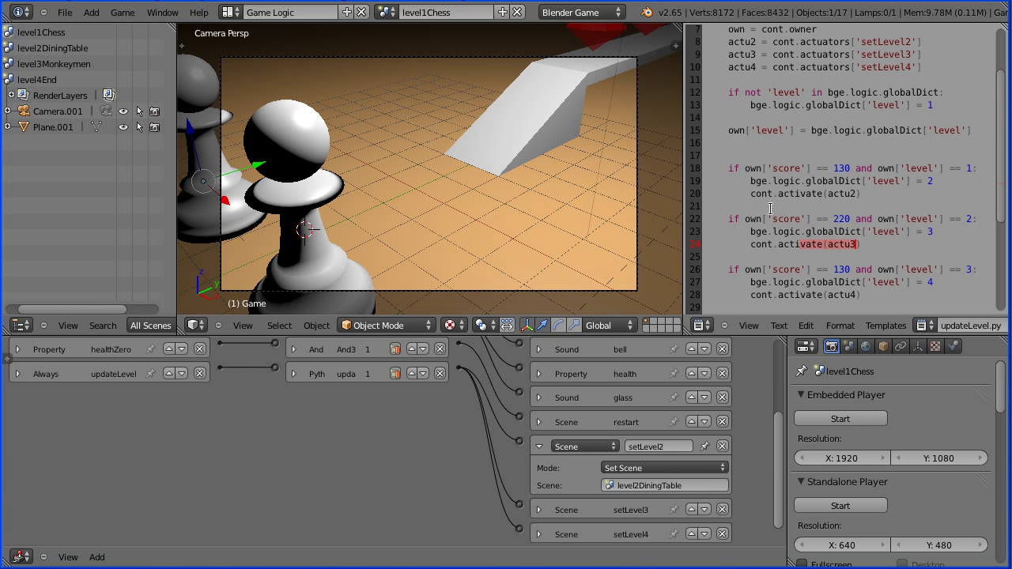
left_click_drag(743, 219, 980, 219)
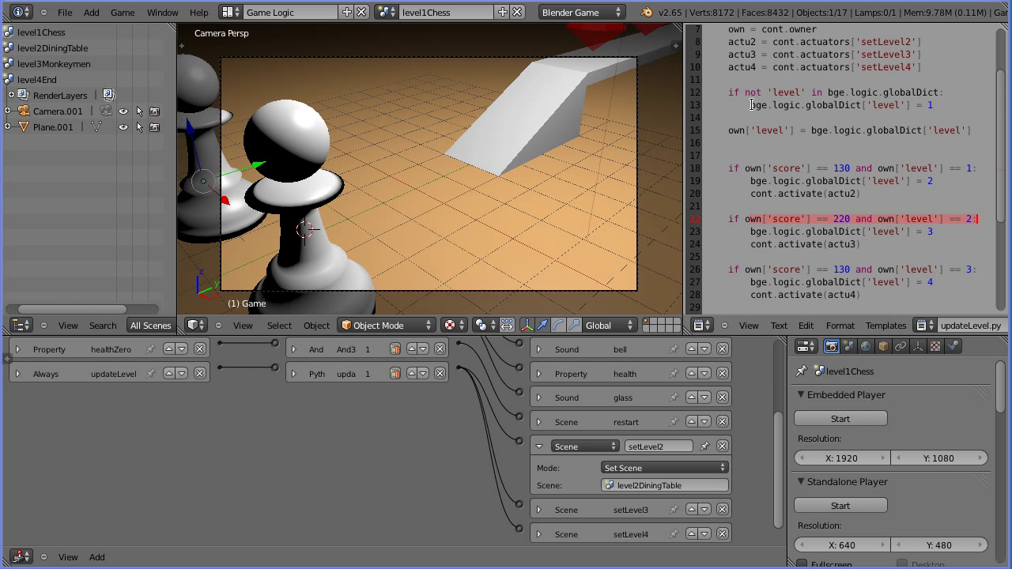
left_click_drag(751, 105, 943, 105)
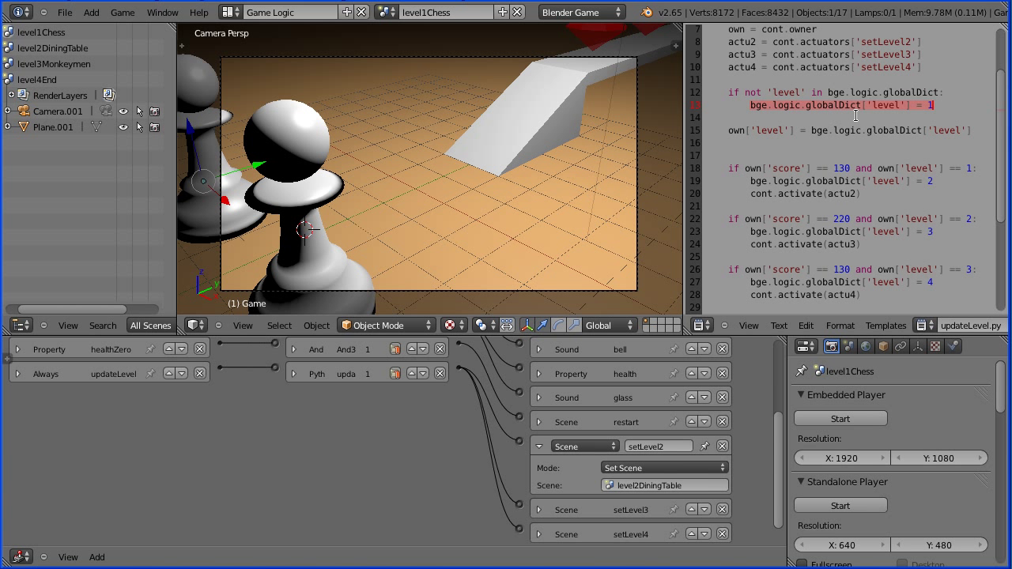
left_click_drag(750, 181, 934, 183)
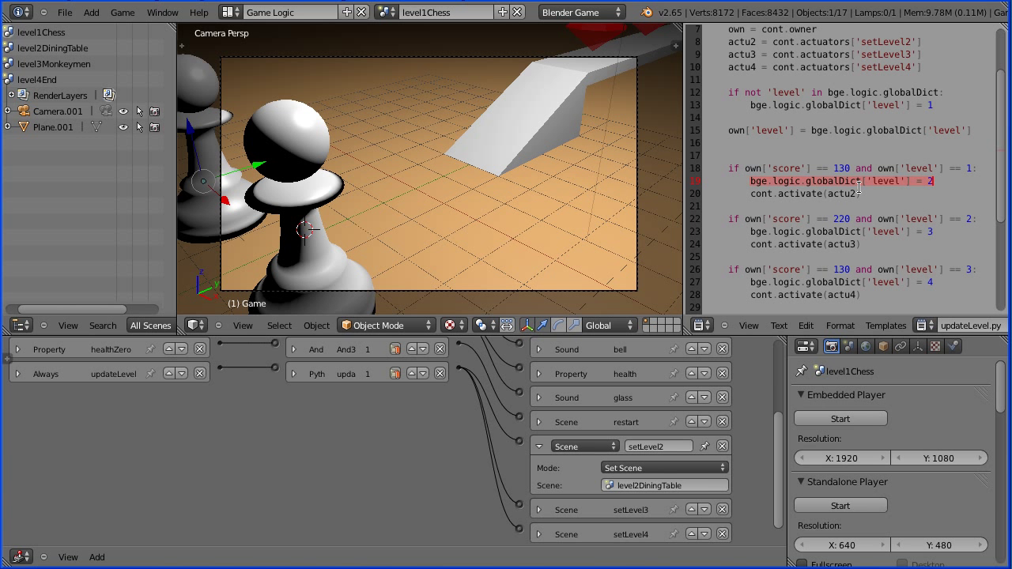
left_click_drag(727, 130, 988, 130)
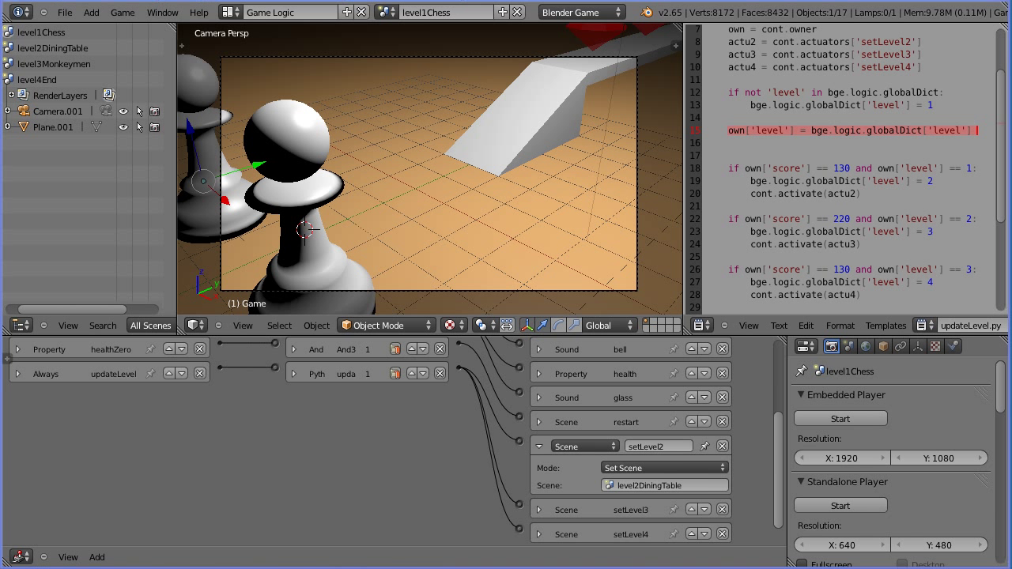
left_click_drag(745, 218, 977, 218)
left_click(837, 420)
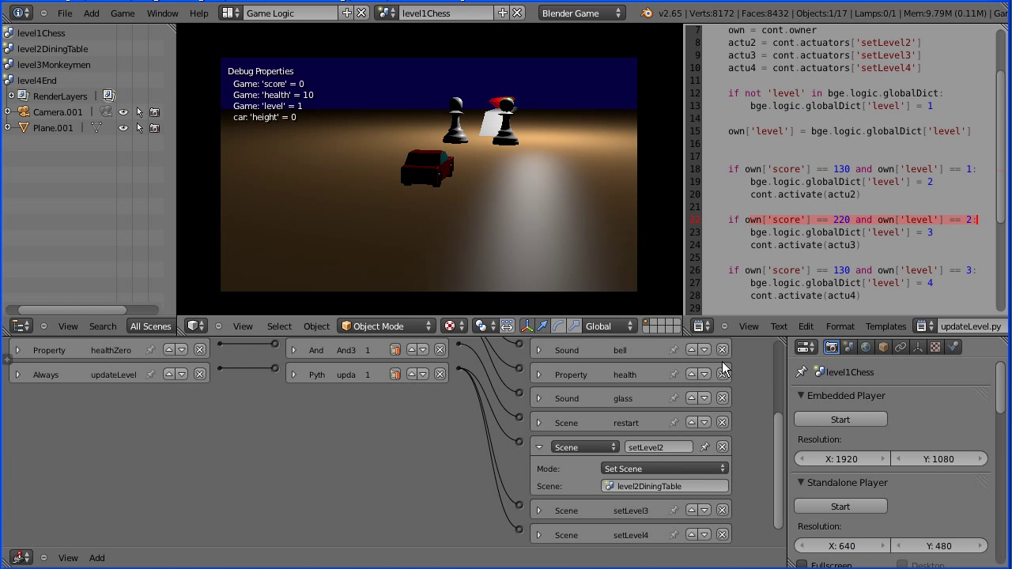
key("Up")
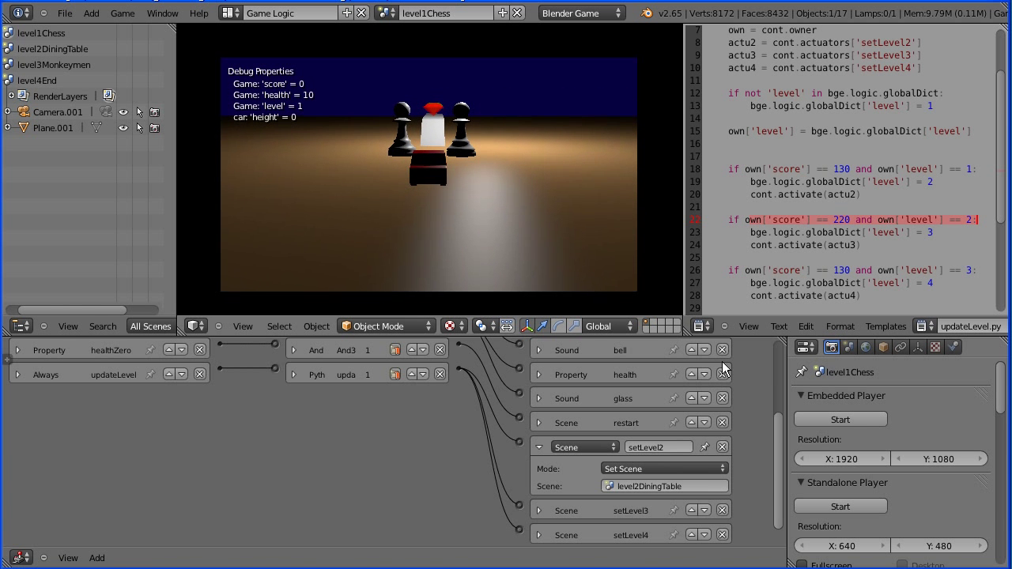
key("Up")
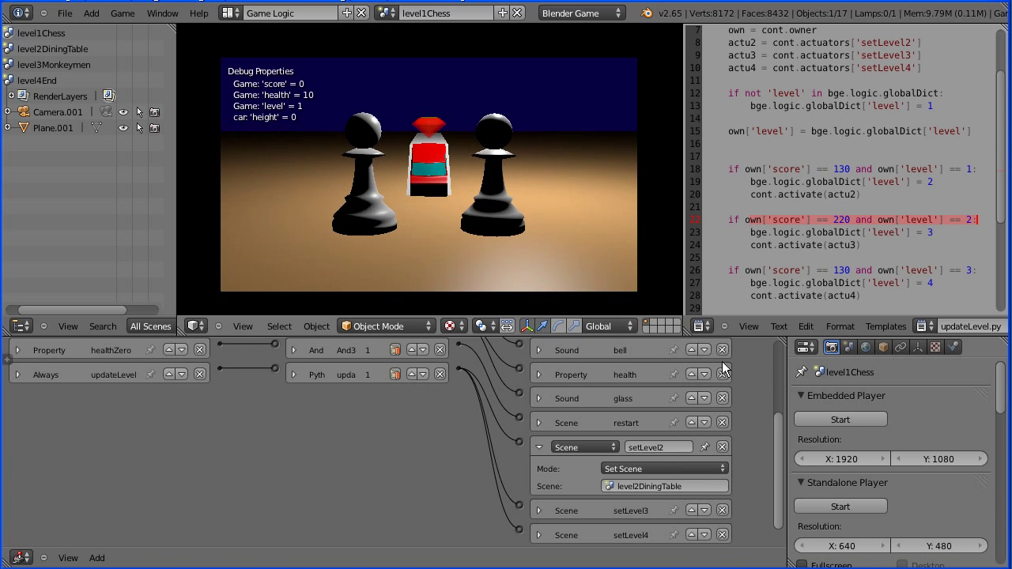
key("Up")
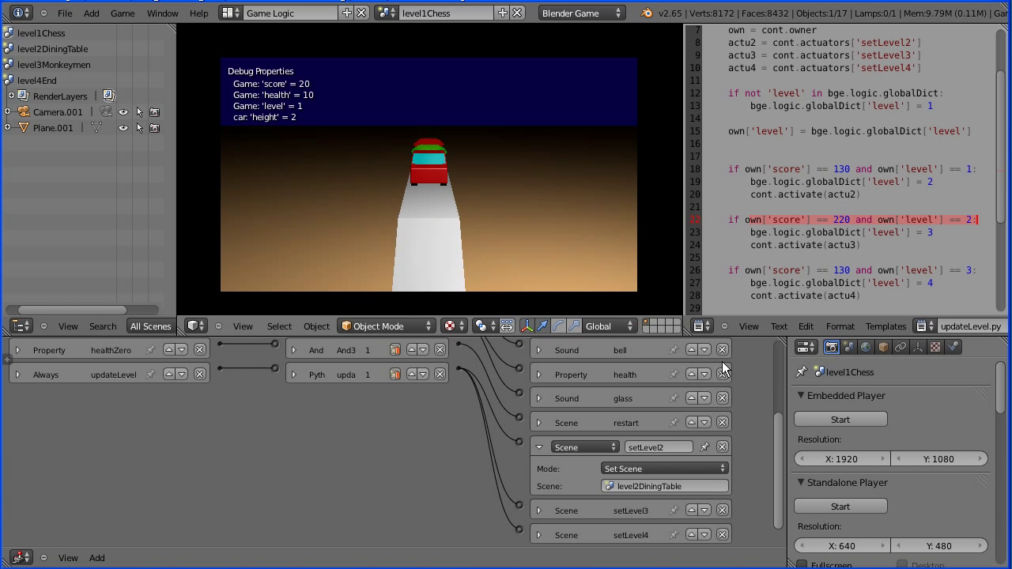
key("Up")
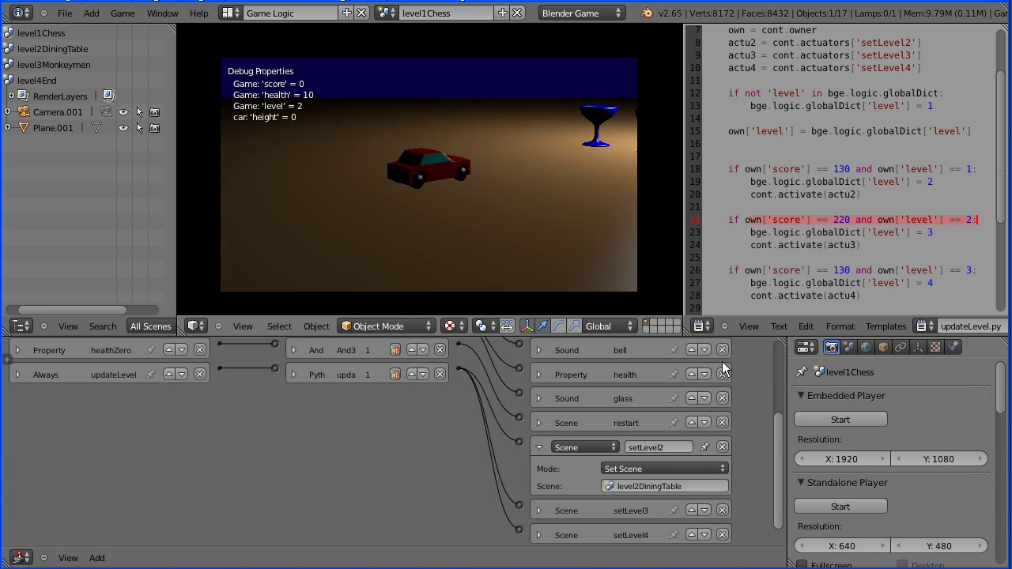
key("Up")
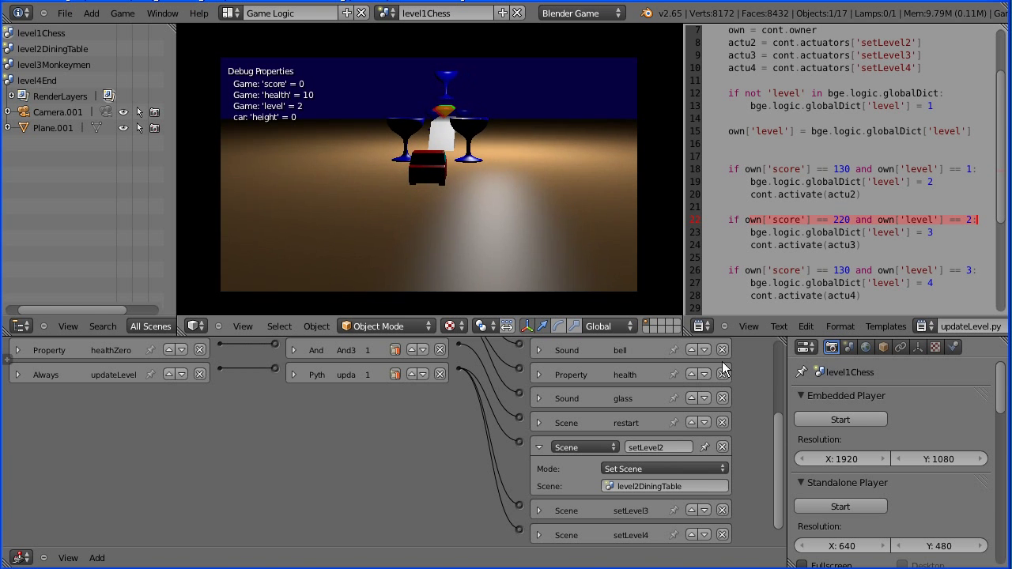
key("Up")
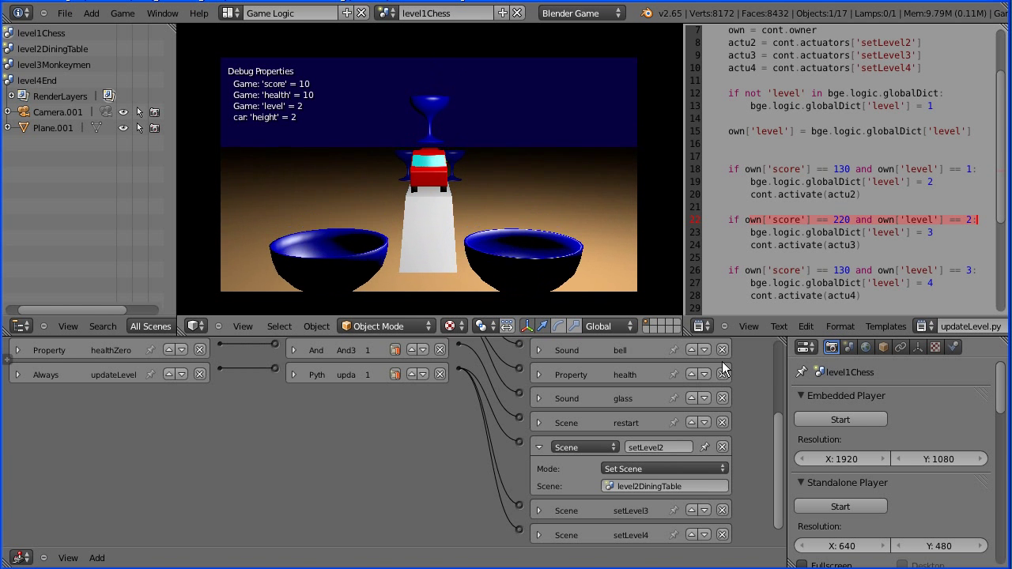
key("Up")
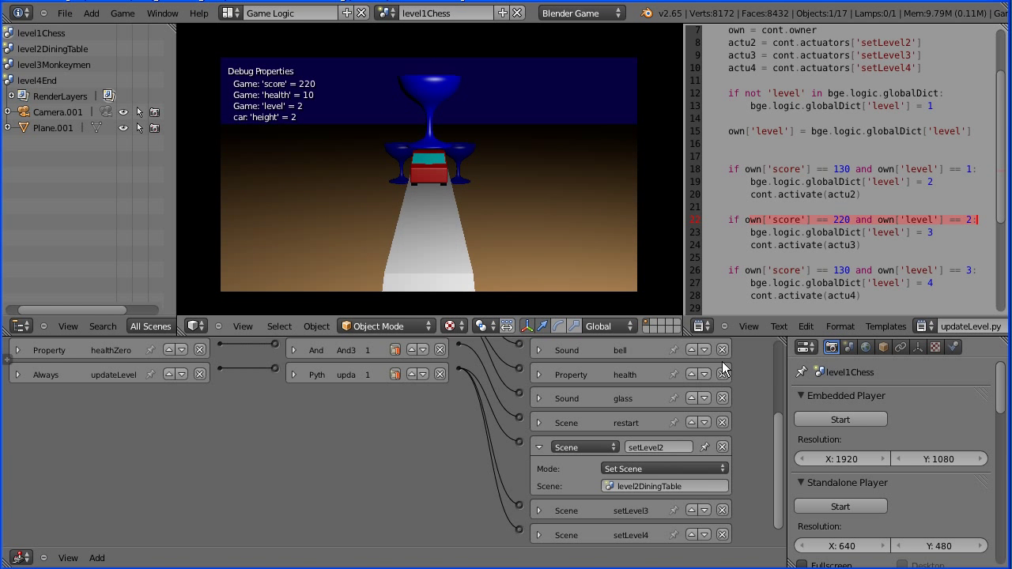
key("Left")
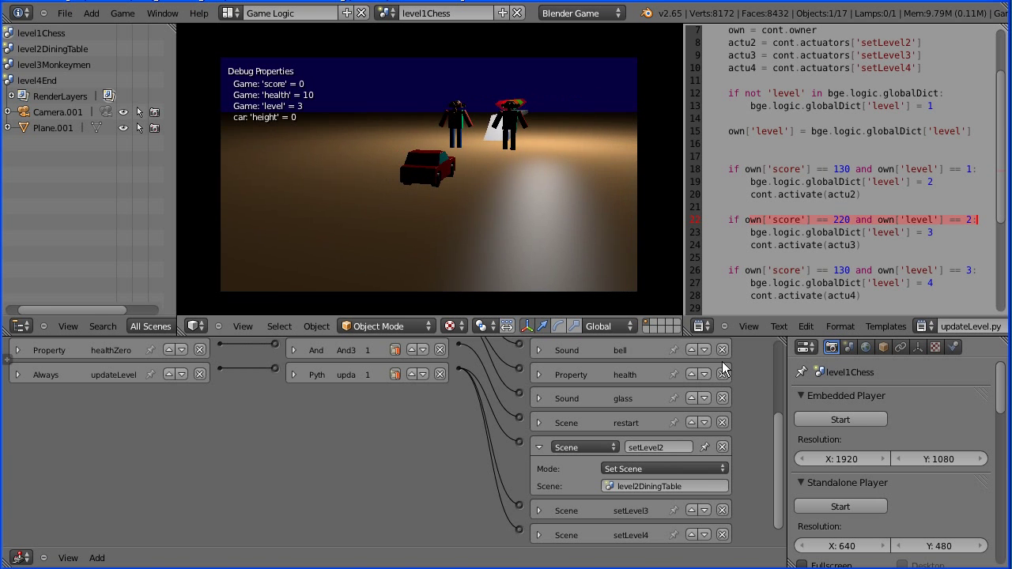
key("Up")
key("Up")
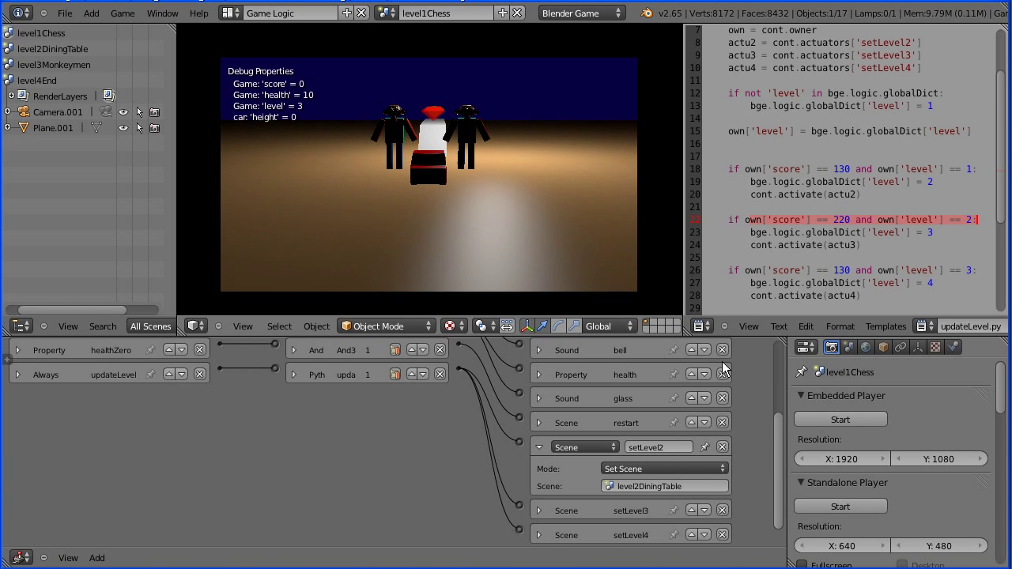
key("Up")
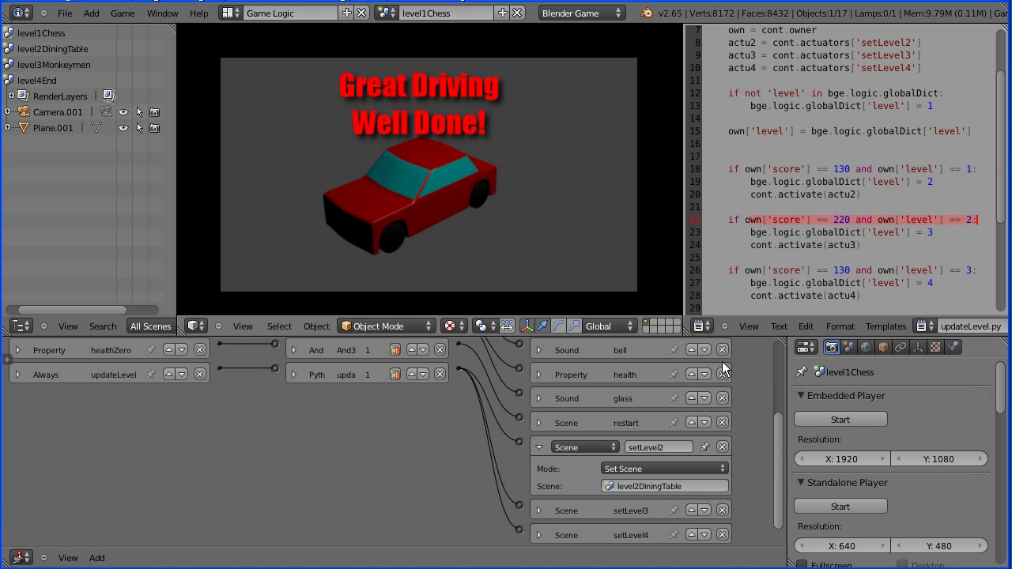
key("Escape")
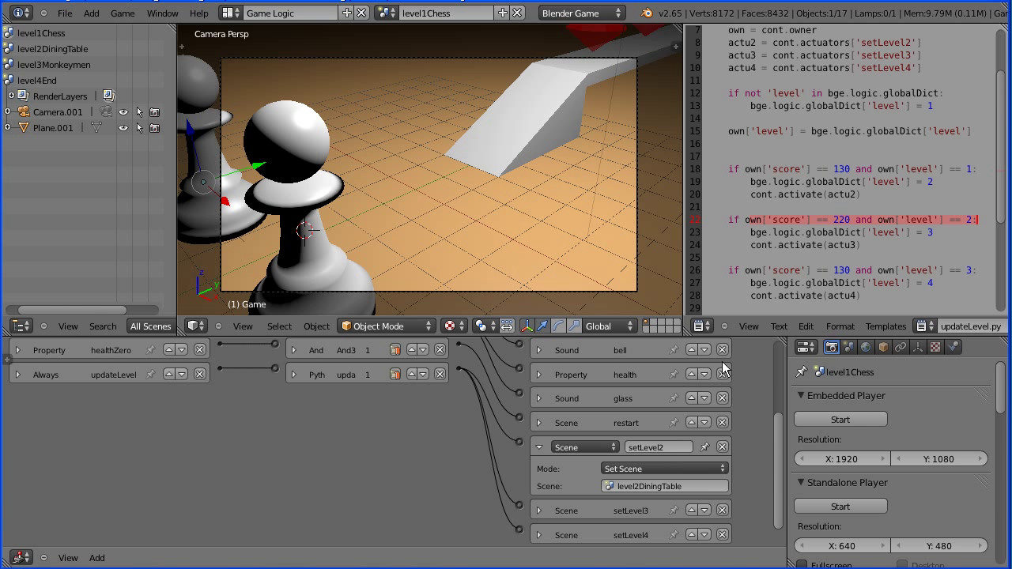